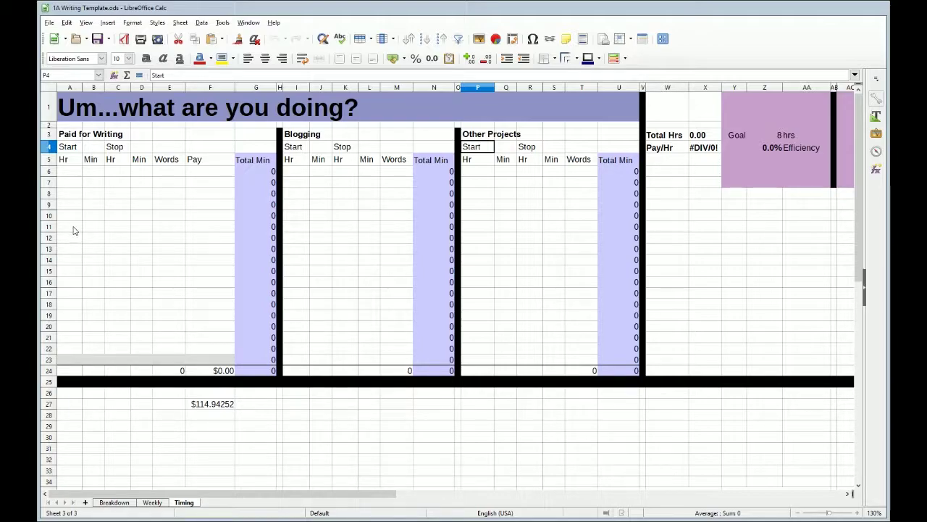
In the first Paid for Writing row, enter a start hour of 8 and a stop time of 8 hr 25 min.
{"action": "left_click", "coordinate": [70, 172]}
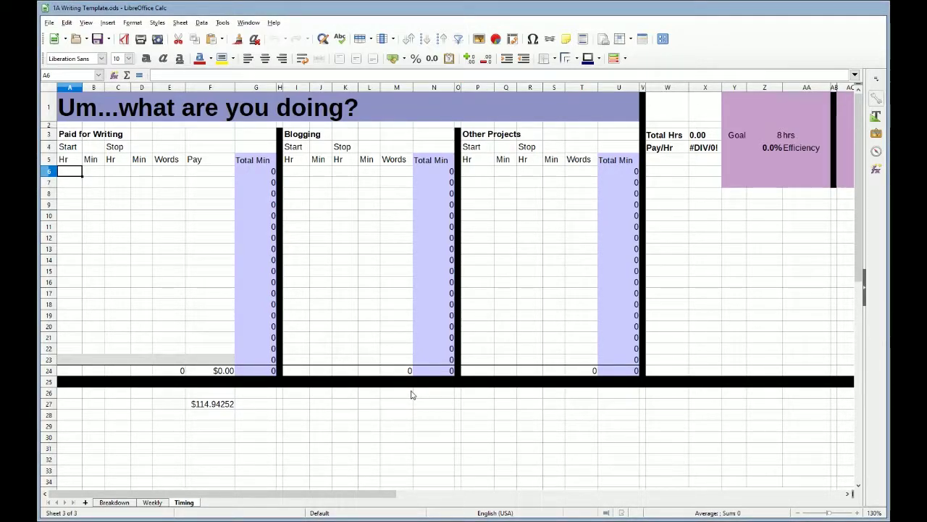
{"action": "type", "text": "8"}
{"action": "key", "text": "Tab"}
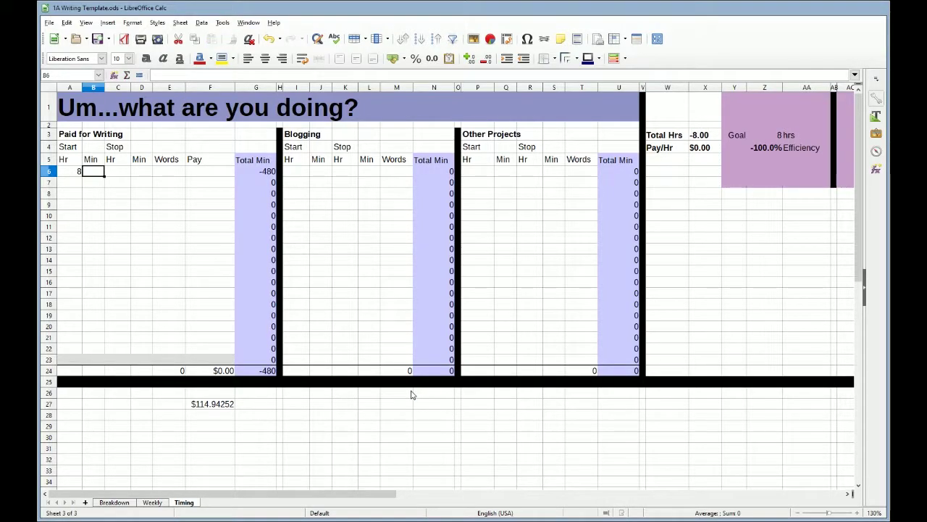
{"action": "key", "text": "Tab"}
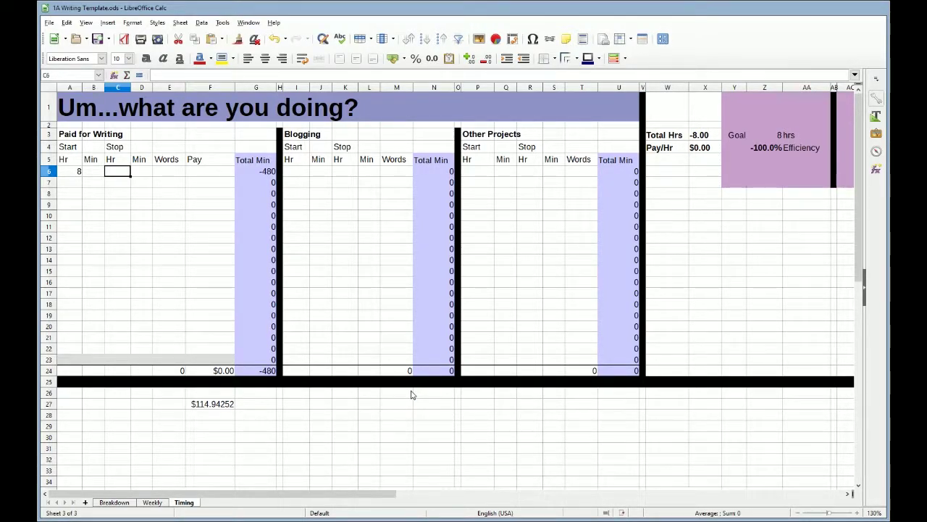
{"action": "type", "text": "8"}
{"action": "key", "text": "Tab"}
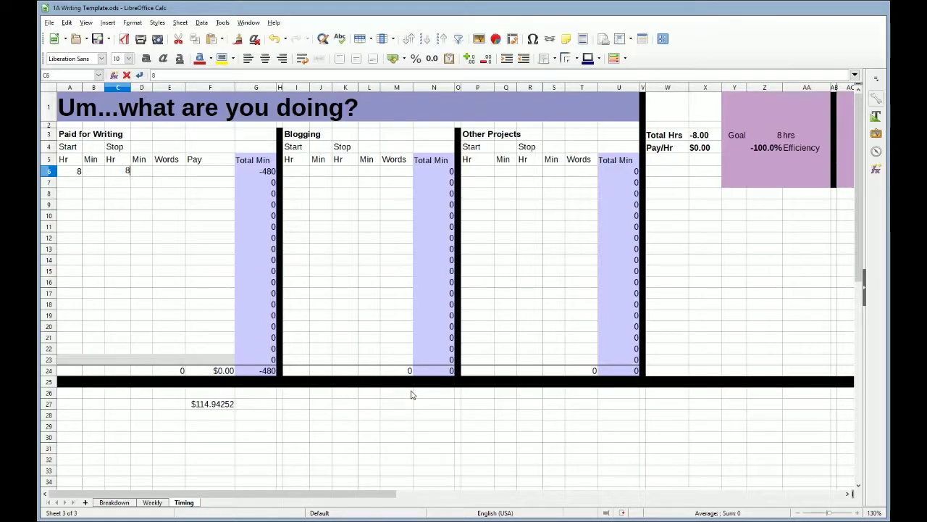
{"action": "type", "text": "25"}
{"action": "key", "text": "Tab"}
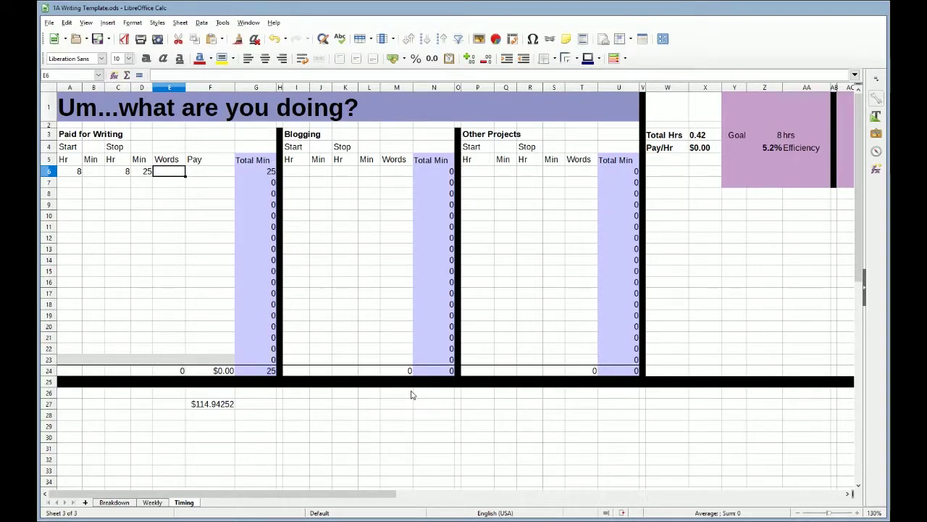
Record 750 words and 7.2 pay for the first Paid for Writing entry.
{"action": "type", "text": "750"}
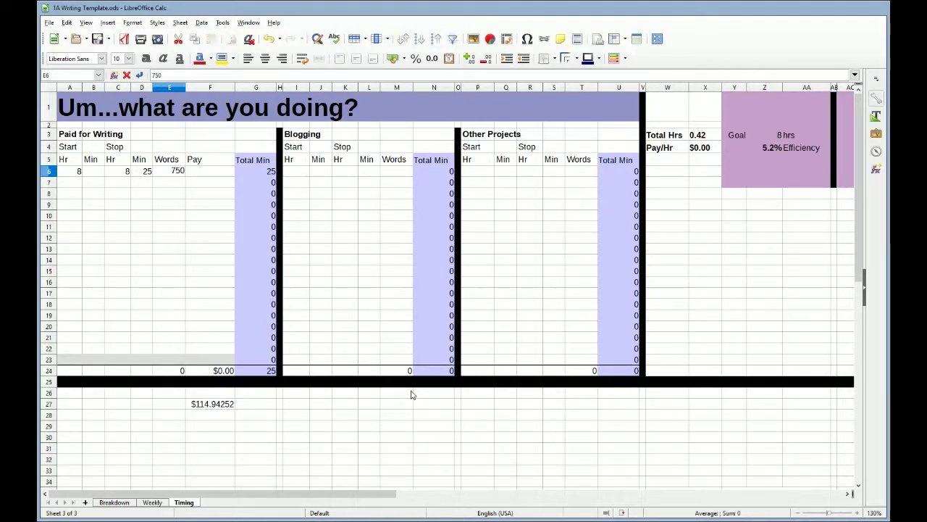
{"action": "key", "text": "Tab"}
{"action": "type", "text": "7.2"}
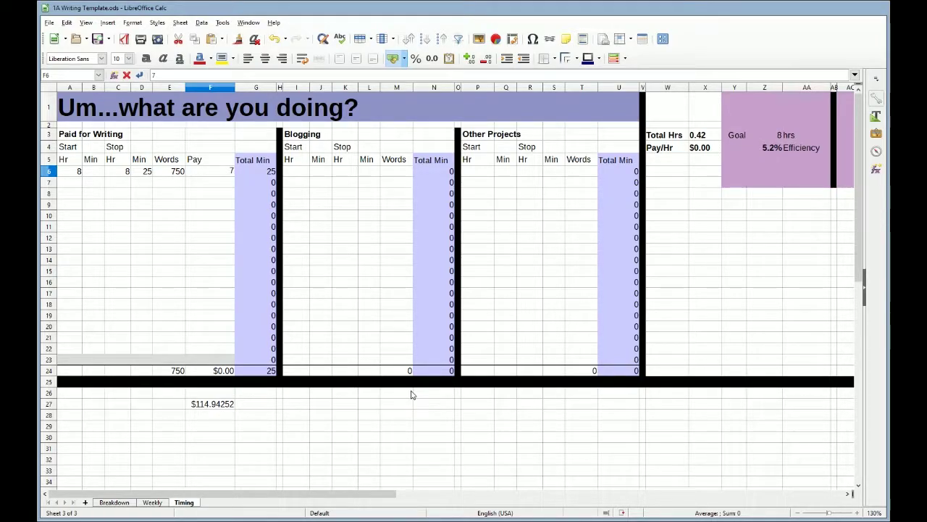
{"action": "key", "text": "Tab"}
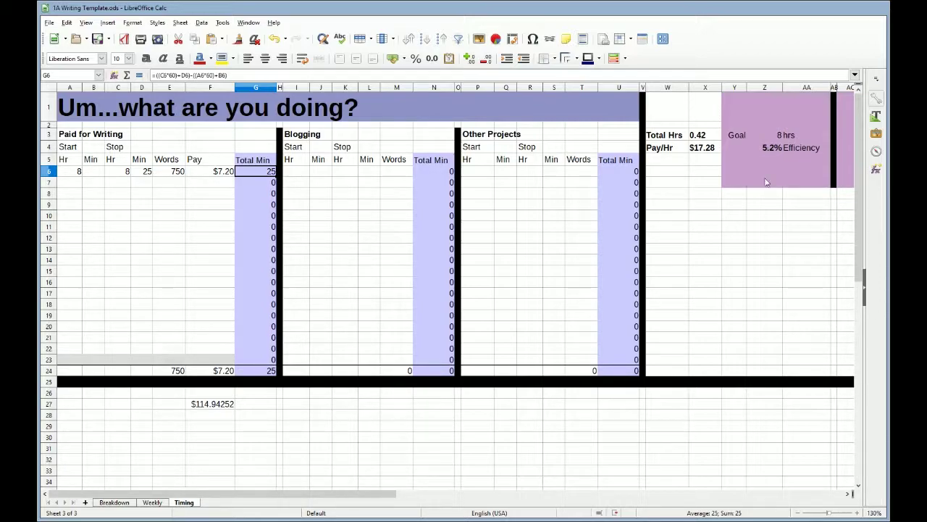
Examine the Goal and Efficiency cells and the formula behind the headline message in row 1.
{"action": "left_click", "coordinate": [775, 137]}
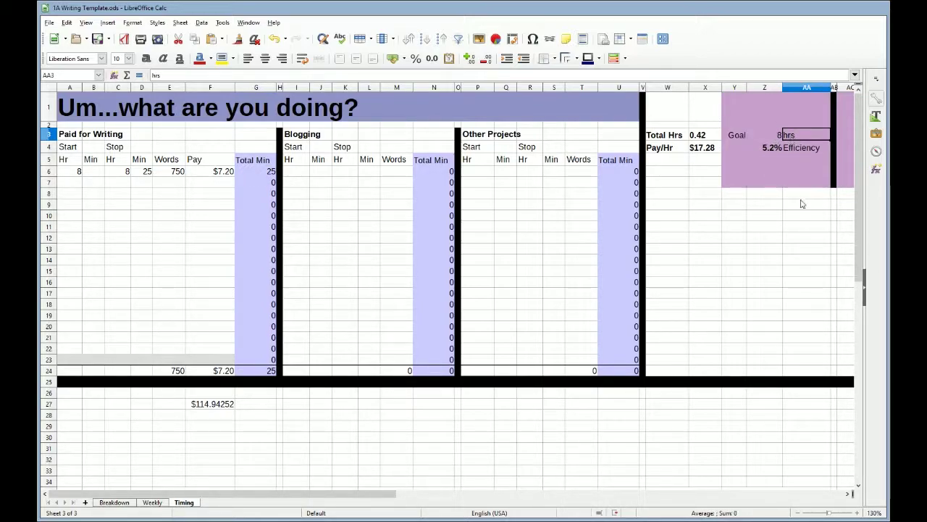
{"action": "key", "text": "Return"}
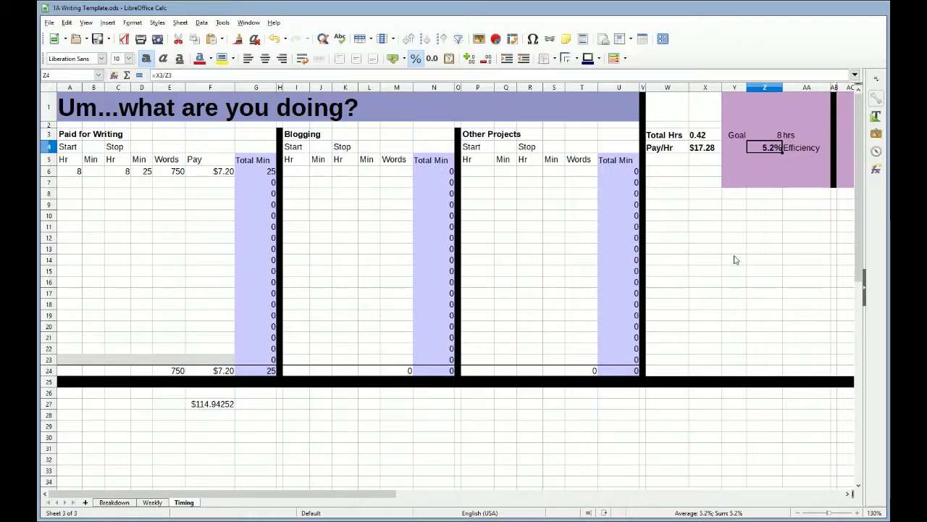
{"action": "left_click", "coordinate": [75, 118]}
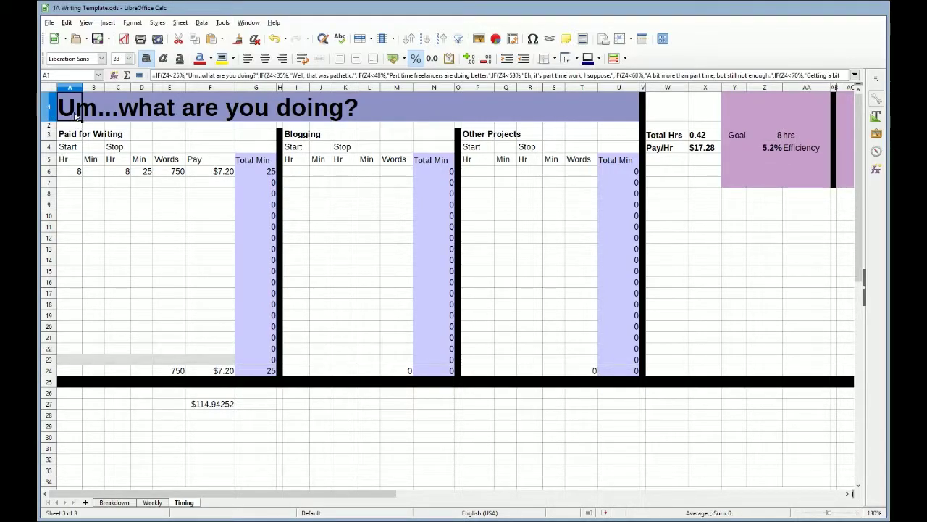
{"action": "left_click", "coordinate": [49, 109]}
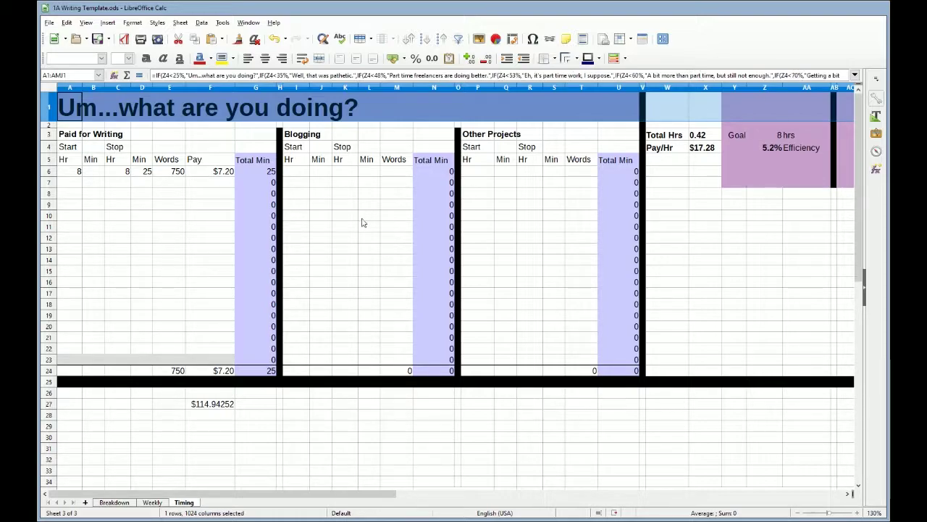
{"action": "key", "text": "Tab"}
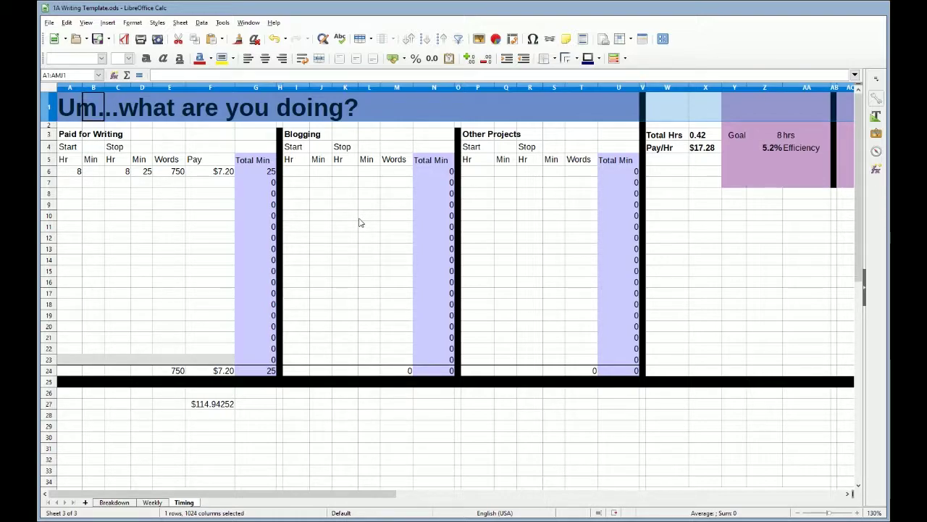
{"action": "left_click", "coordinate": [701, 242]}
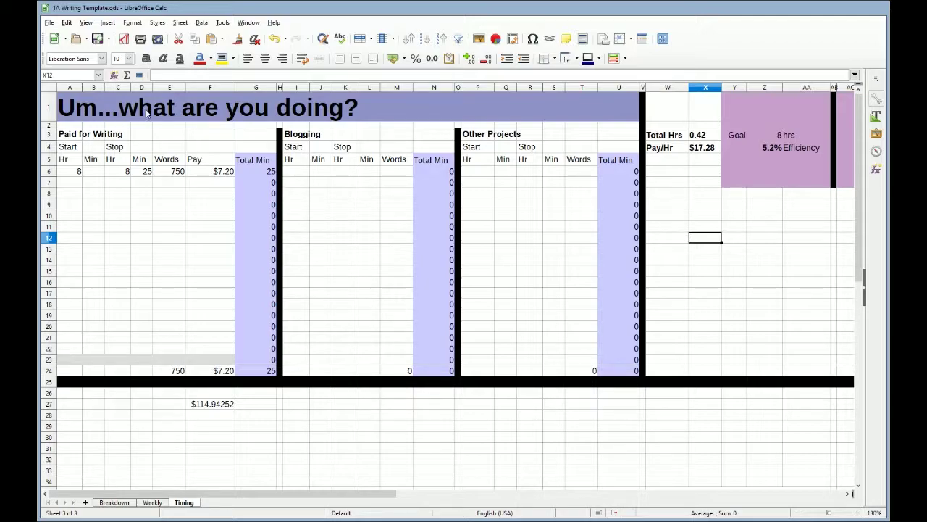
In the second Paid for Writing row, enter start 8 hr 25 min and stop 10 hr 25 min.
{"action": "left_click", "coordinate": [70, 186]}
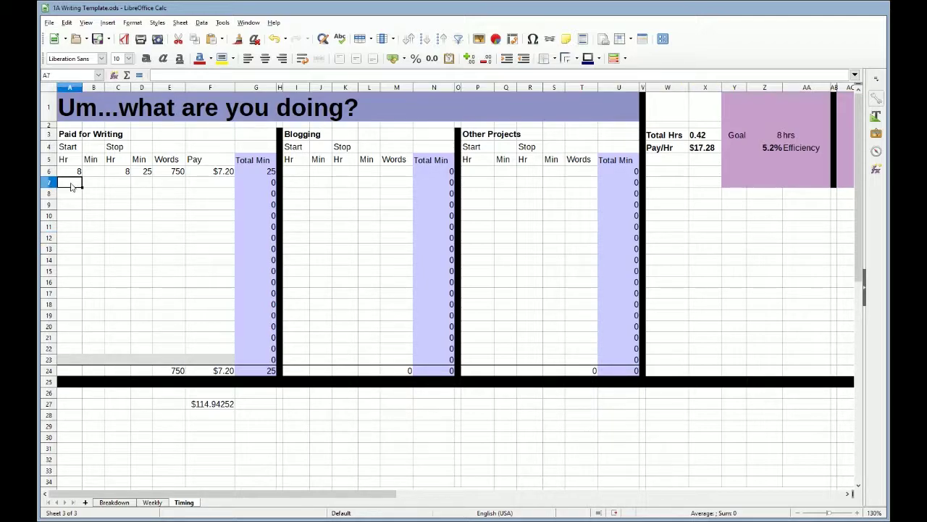
{"action": "type", "text": "8"}
{"action": "key", "text": "Tab"}
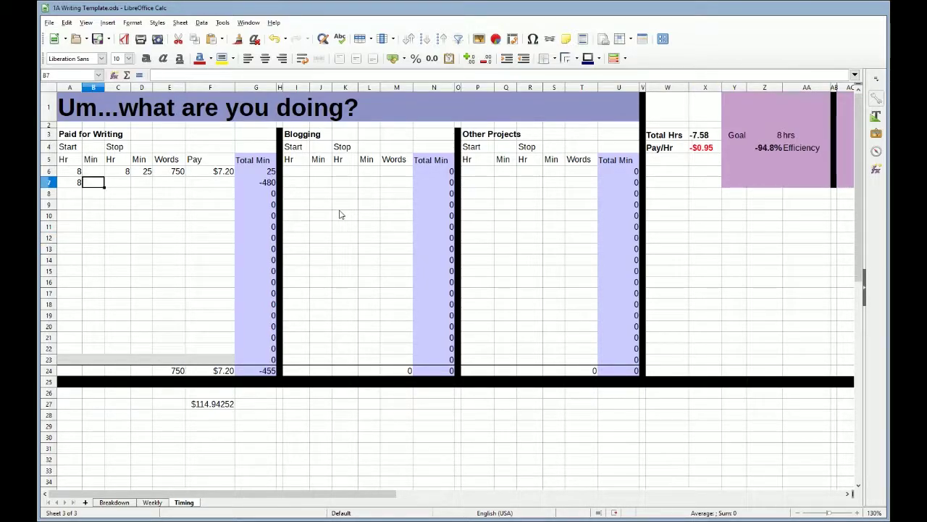
{"action": "type", "text": "25"}
{"action": "key", "text": "Tab"}
{"action": "type", "text": "10"}
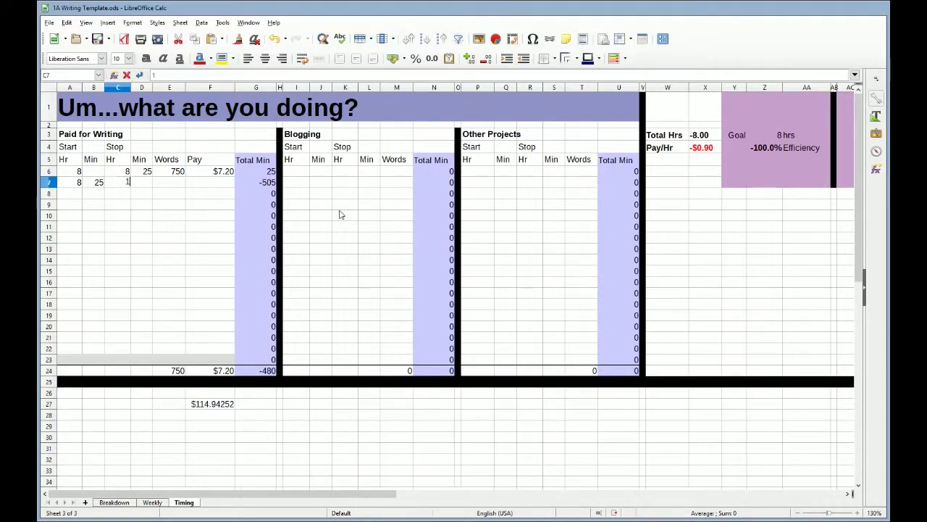
{"action": "key", "text": "Tab"}
{"action": "type", "text": "25"}
{"action": "key", "text": "Tab"}
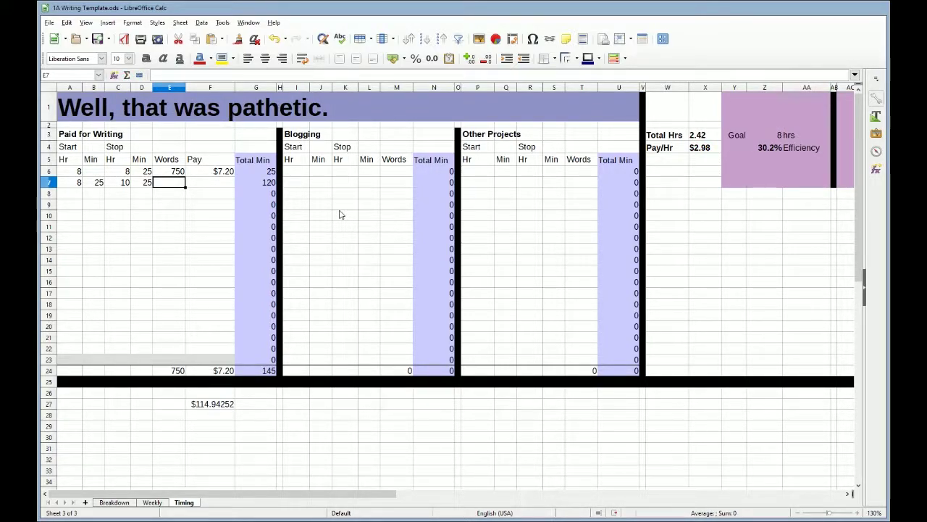
Record 2500 words and 40.00 pay for the second Paid for Writing entry.
{"action": "type", "text": "2500"}
{"action": "key", "text": "Tab"}
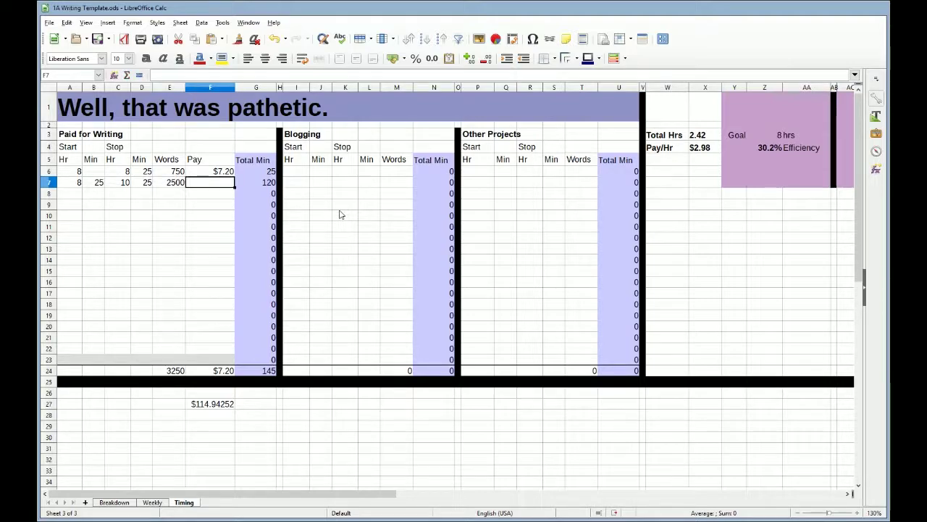
{"action": "type", "text": "40.00"}
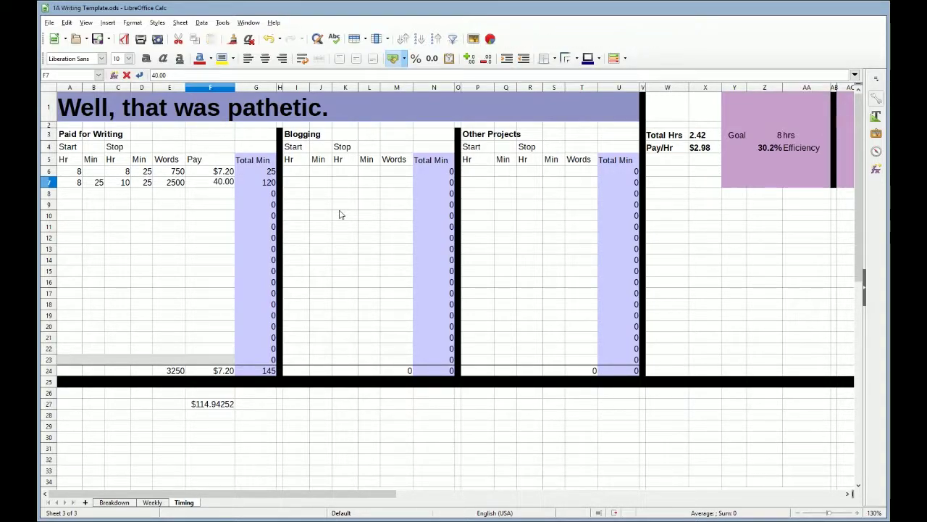
{"action": "key", "text": "Tab"}
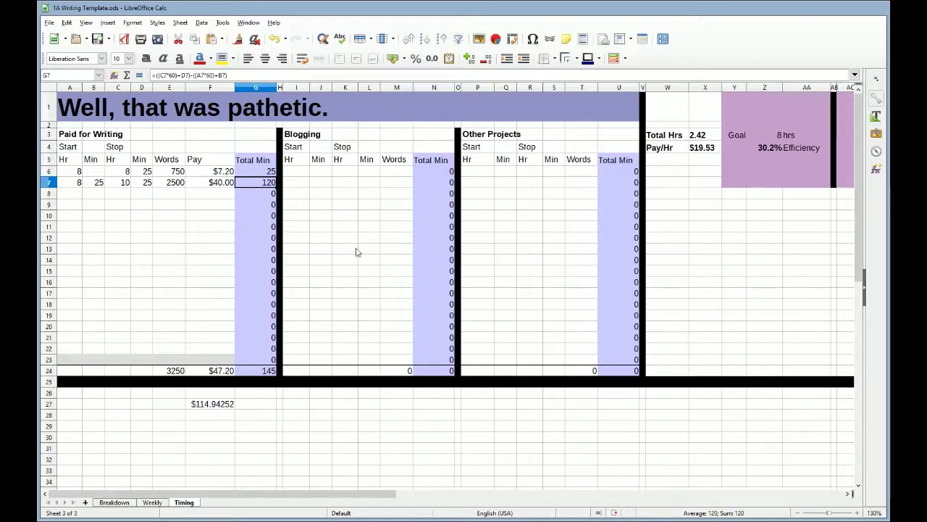
In the first Blogging row, enter start 10 hr 25 min and a stop hour of 12, leaving the stop minutes blank.
{"action": "left_click", "coordinate": [297, 171]}
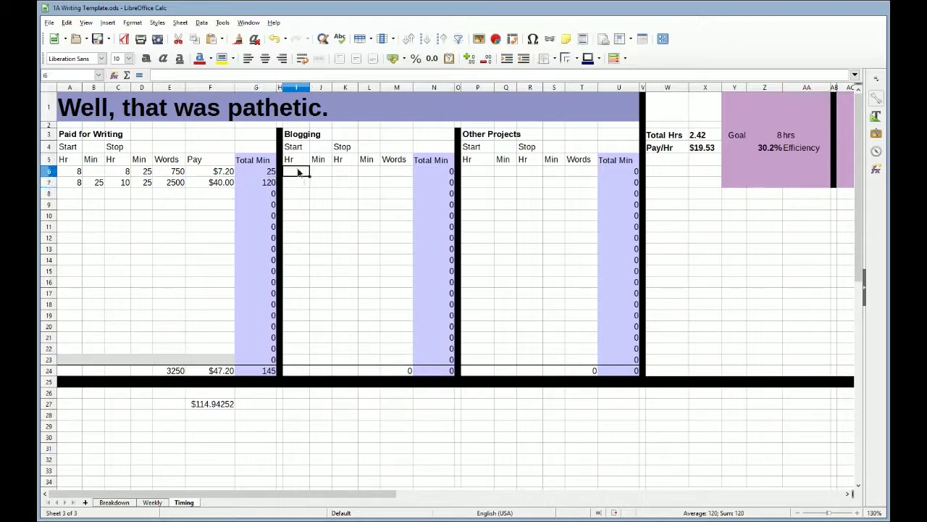
{"action": "type", "text": "10"}
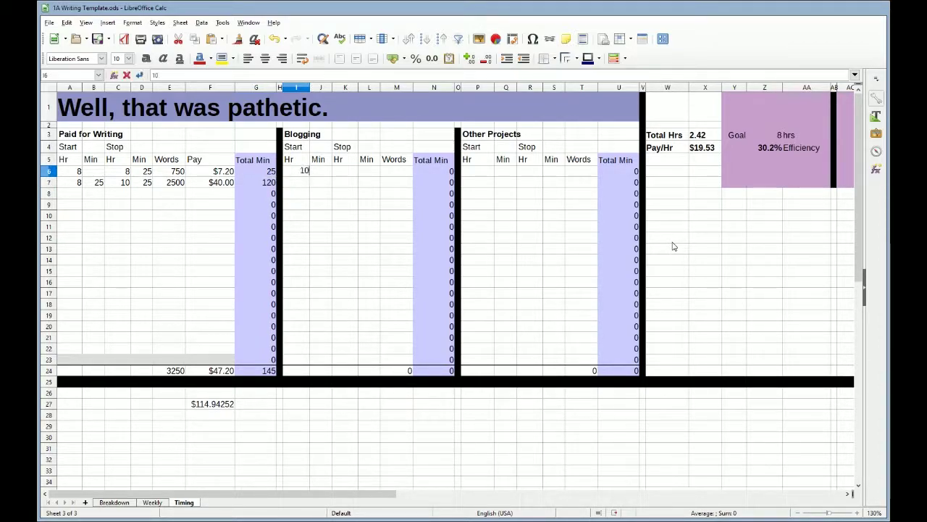
{"action": "key", "text": "Tab"}
{"action": "type", "text": "25"}
{"action": "key", "text": "Tab"}
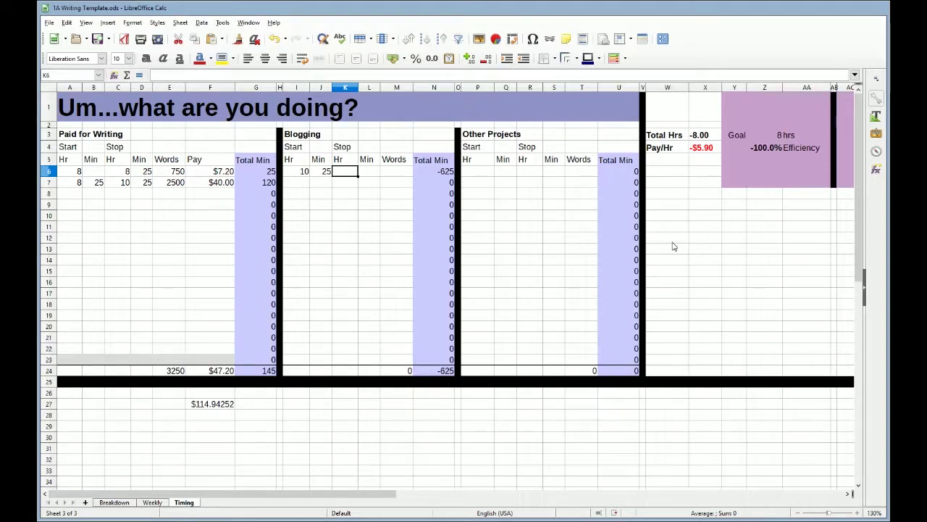
{"action": "type", "text": "12"}
{"action": "key", "text": "Tab"}
{"action": "key", "text": "Tab"}
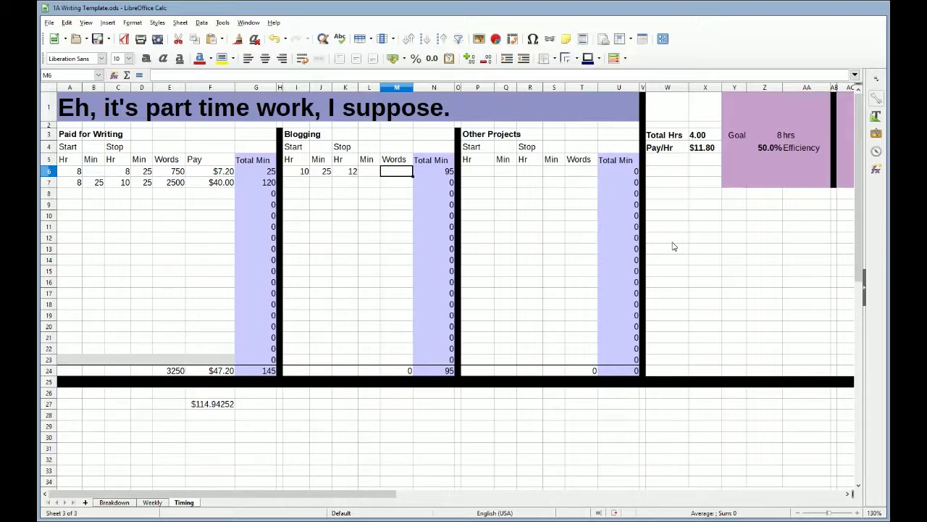
Record 1500 words for the first Blogging entry.
{"action": "type", "text": "1500"}
{"action": "key", "text": "Tab"}
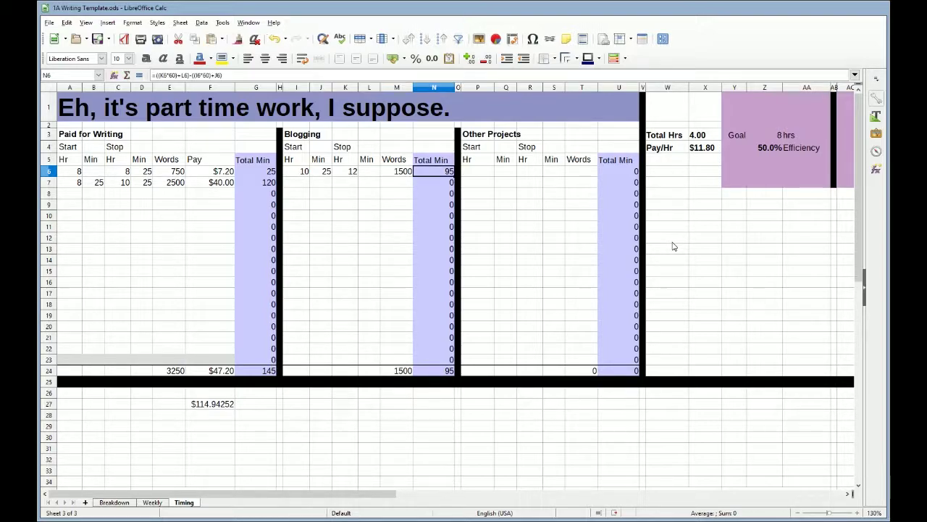
{"action": "key", "text": "Return"}
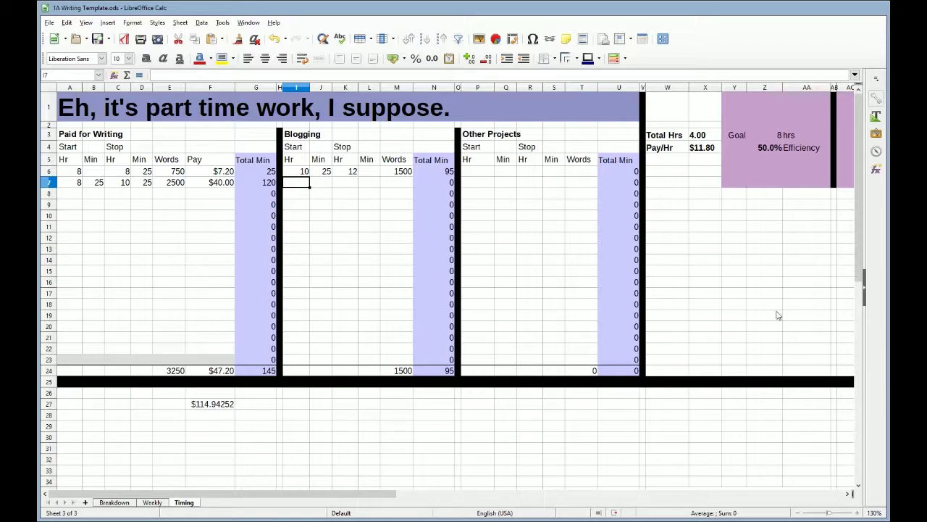
Inspect the formulas behind the Total Hrs and Pay/Hr values.
{"action": "left_click", "coordinate": [698, 148]}
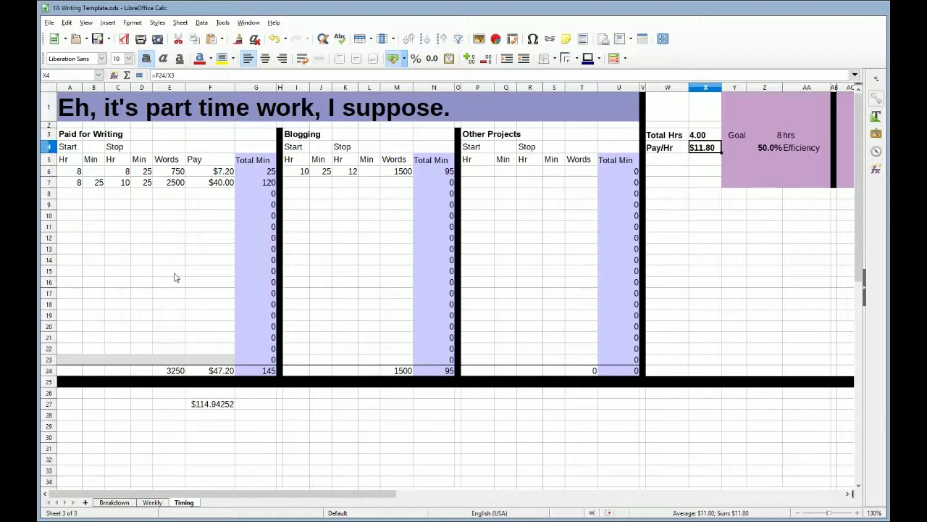
{"action": "left_click", "coordinate": [701, 136]}
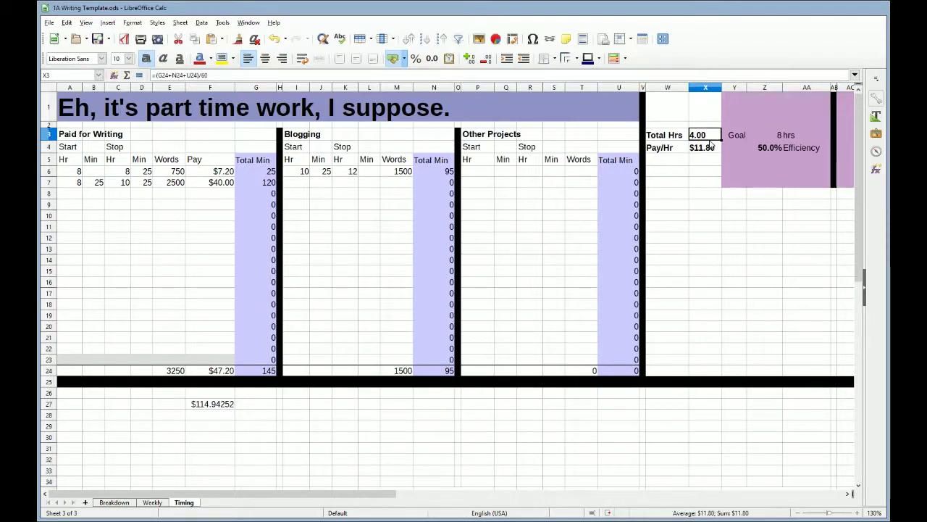
{"action": "left_click", "coordinate": [704, 148]}
{"action": "left_click", "coordinate": [724, 229]}
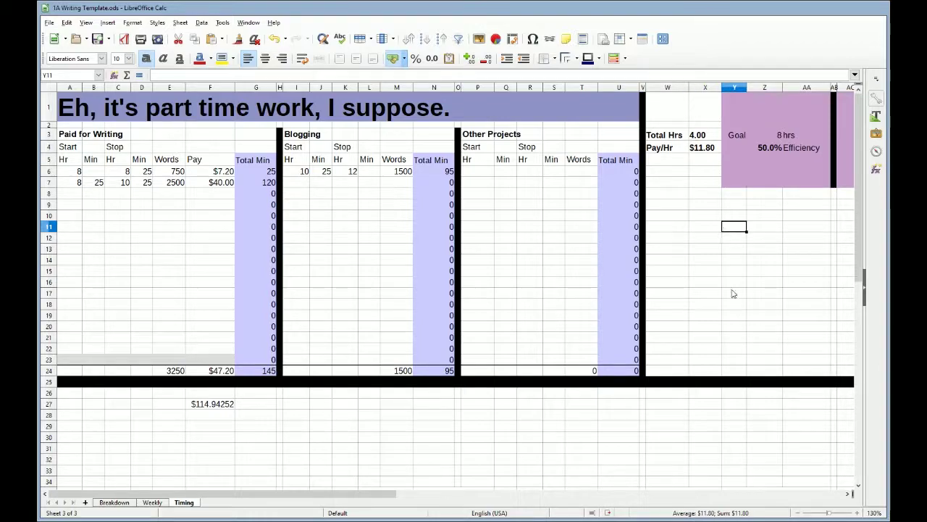
In the first Other Projects row, enter a start hour of 1 and stop 2 hr 30 min, leaving the word count blank.
{"action": "left_click", "coordinate": [475, 173]}
{"action": "type", "text": "1"}
{"action": "key", "text": "Tab"}
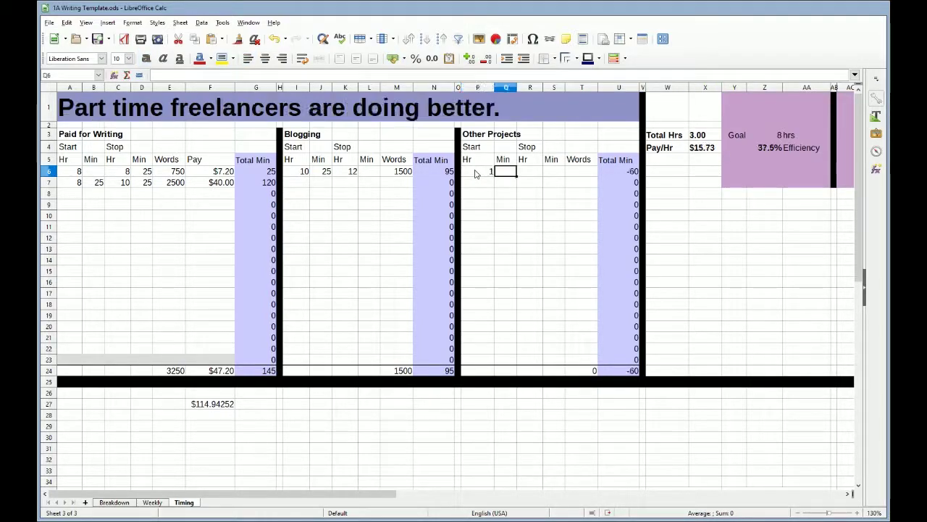
{"action": "key", "text": "Tab"}
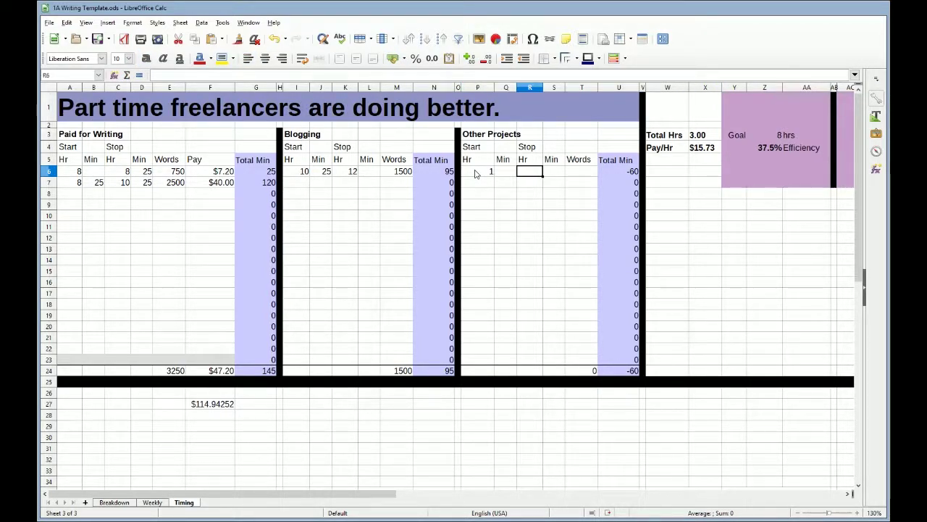
{"action": "type", "text": "2"}
{"action": "key", "text": "Tab"}
{"action": "type", "text": "30"}
{"action": "key", "text": "Tab"}
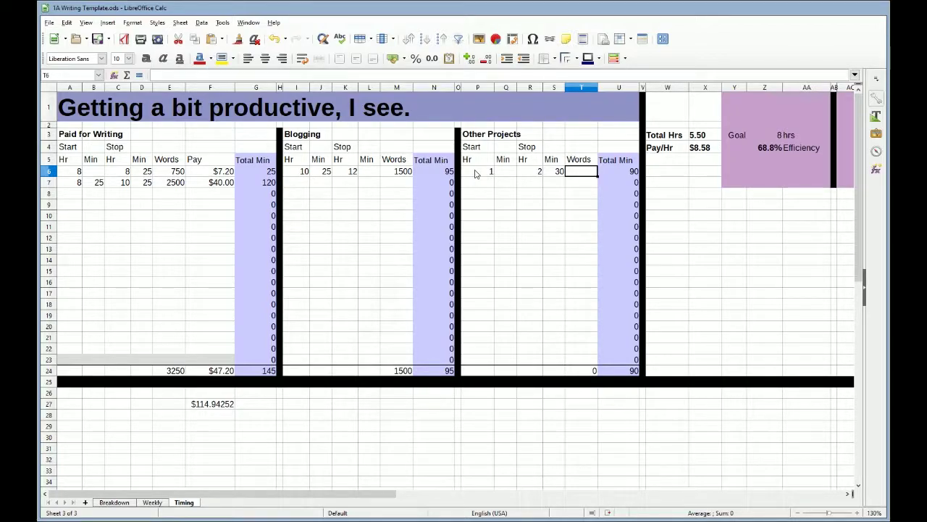
{"action": "key", "text": "Return"}
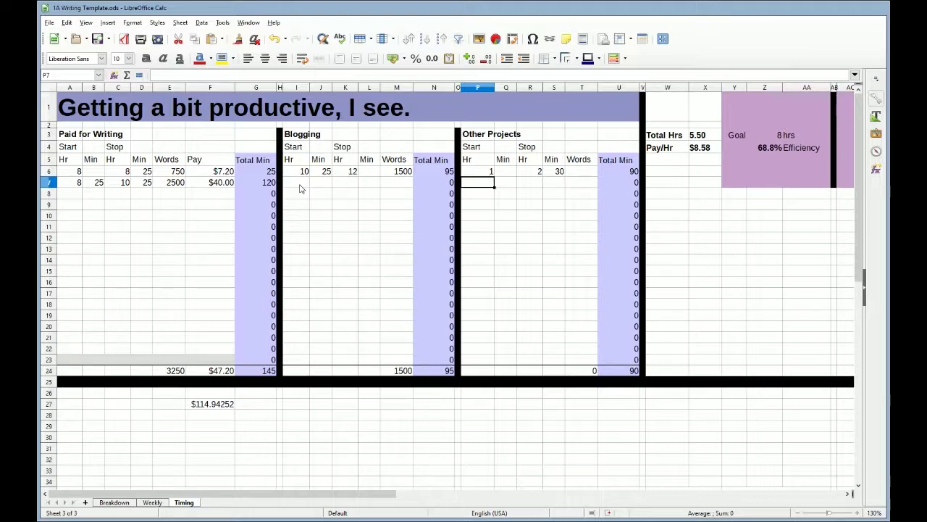
{"action": "key", "text": "Return"}
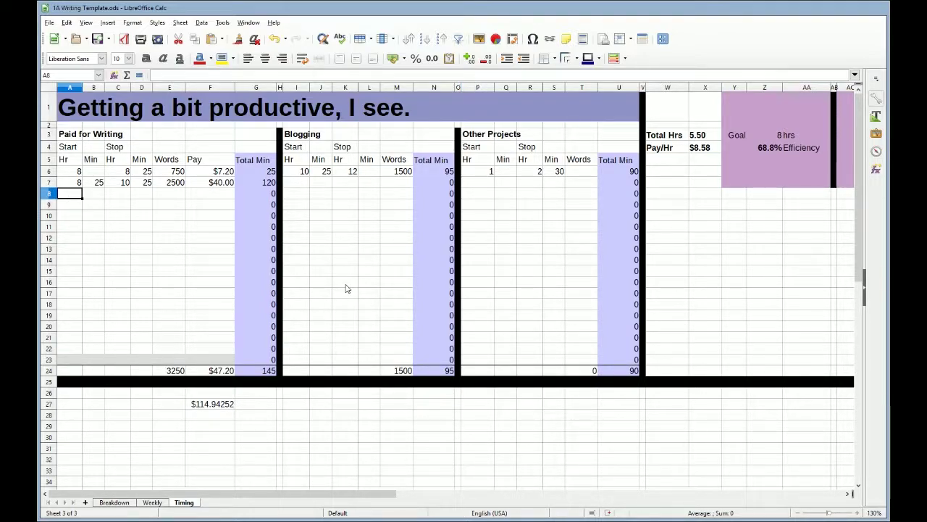
In the third Paid for Writing row, enter a start hour of 3 and stop 3 hr 45 min, leaving the start minutes blank.
{"action": "type", "text": "3"}
{"action": "key", "text": "Tab"}
{"action": "key", "text": "Tab"}
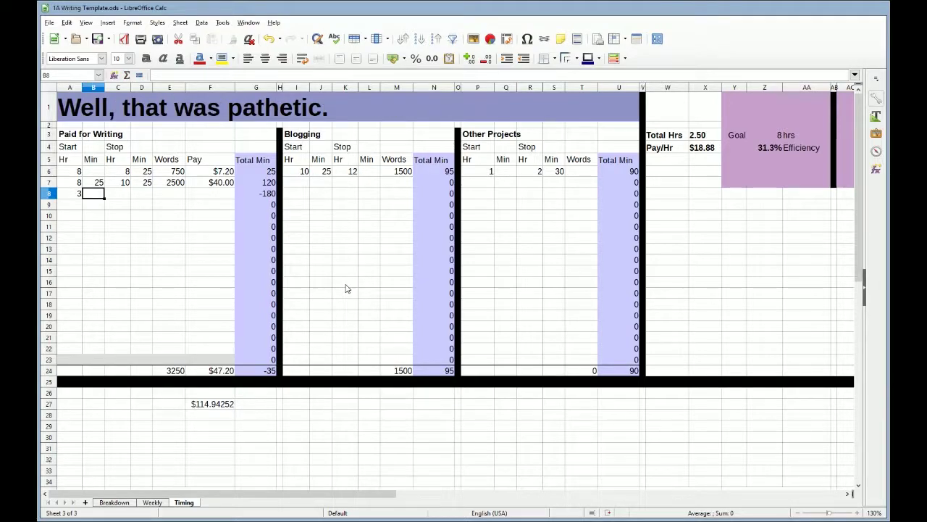
{"action": "type", "text": "3"}
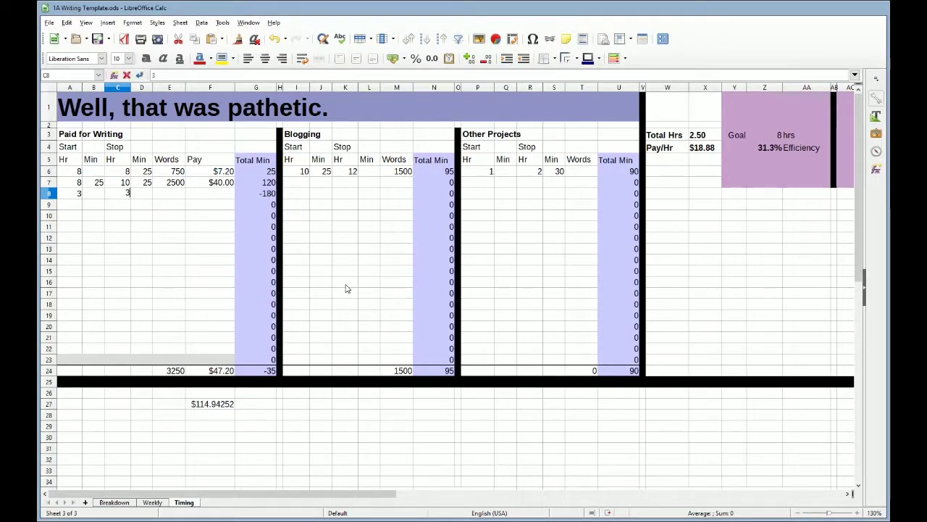
{"action": "key", "text": "Tab"}
{"action": "type", "text": "45"}
{"action": "key", "text": "Tab"}
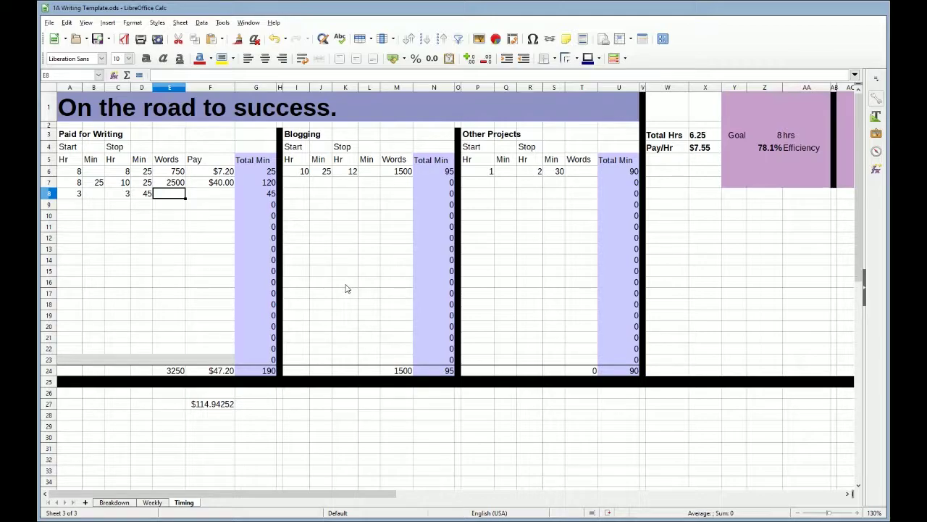
Record 500 words and $4.80 pay for the third Paid for Writing entry.
{"action": "type", "text": "5"}
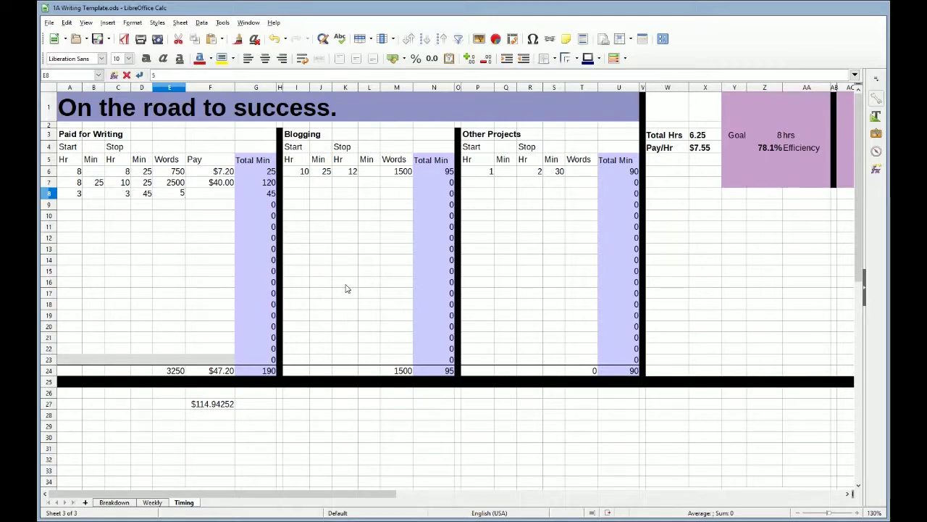
{"action": "type", "text": "00"}
{"action": "key", "text": "Tab"}
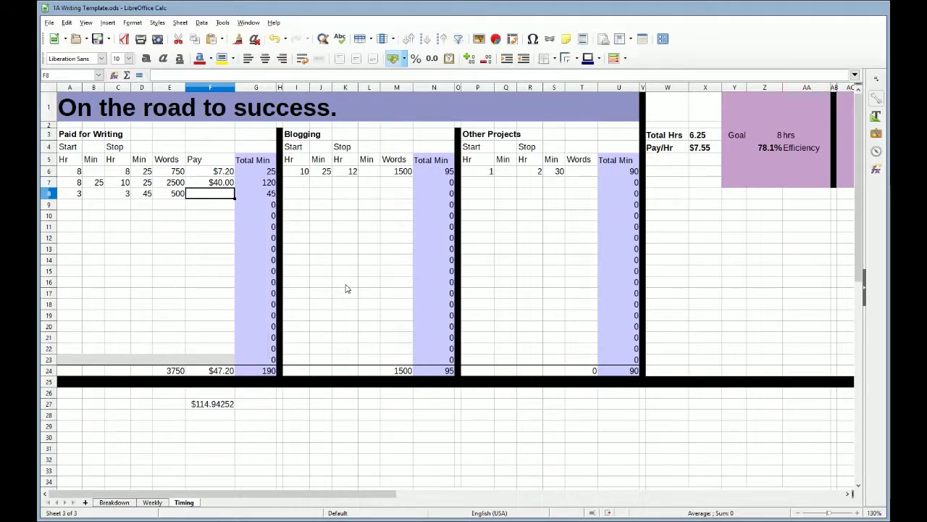
{"action": "key", "text": "ctrl+v"}
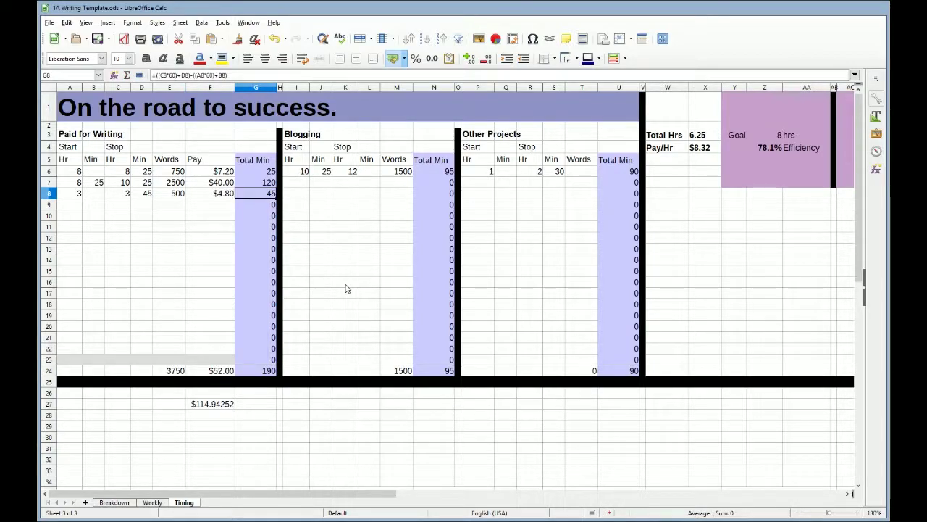
{"action": "key", "text": "Return"}
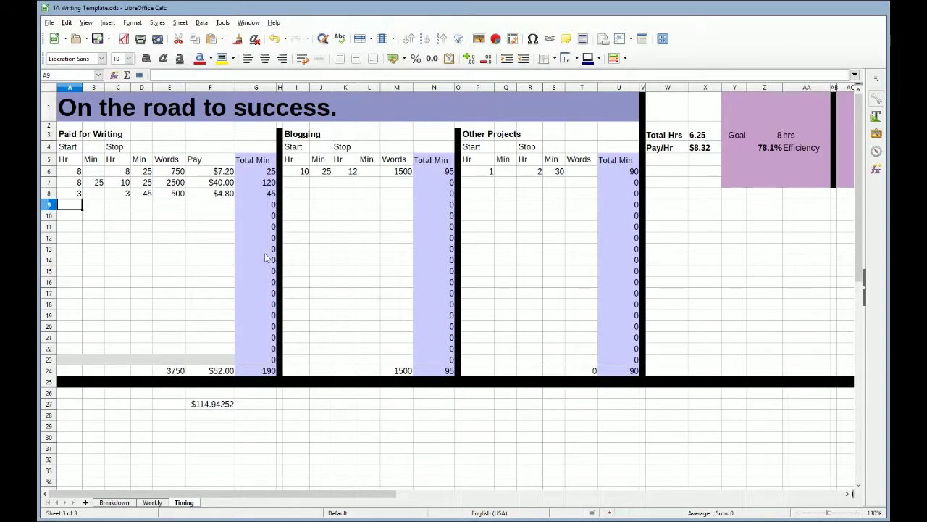
On the Weekly sheet, replace the 01/01/19 paid writing formulas with fixed values of 3750 words and 52 pay.
{"action": "left_click", "coordinate": [152, 503]}
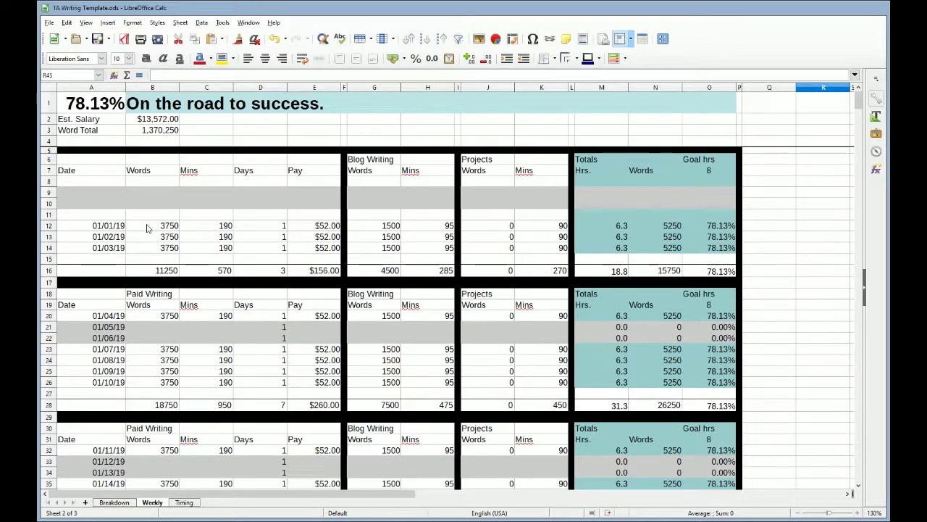
{"action": "left_click", "coordinate": [147, 228]}
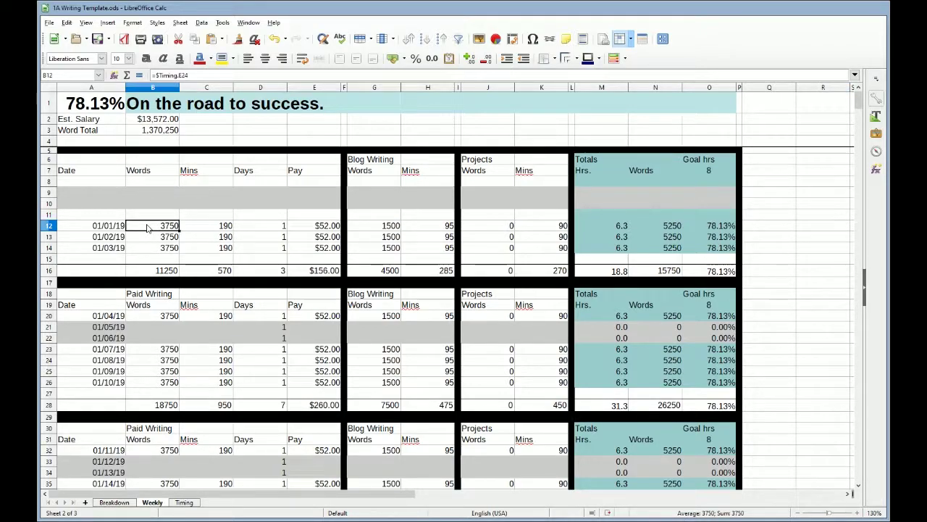
{"action": "type", "text": "3750"}
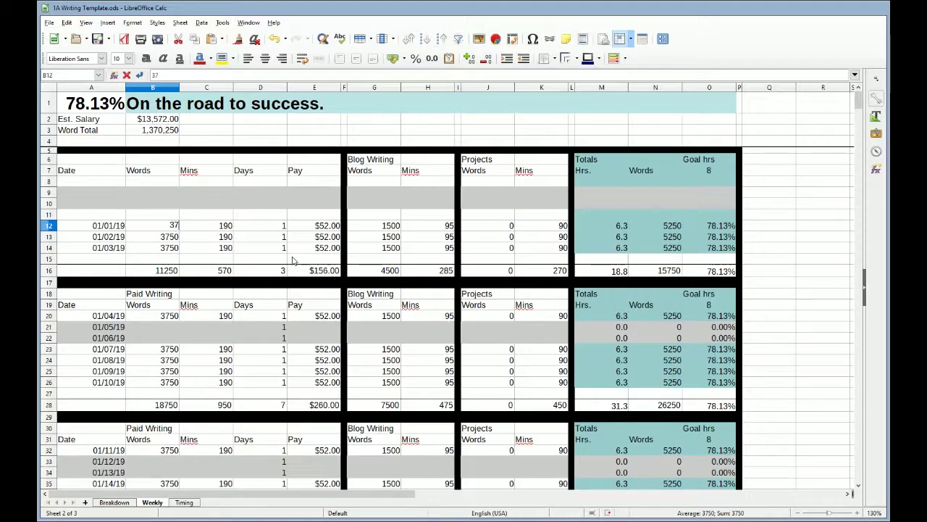
{"action": "key", "text": "Tab"}
{"action": "key", "text": "Tab"}
{"action": "key", "text": "Tab"}
{"action": "type", "text": "52"}
{"action": "key", "text": "Tab"}
{"action": "key", "text": "Tab"}
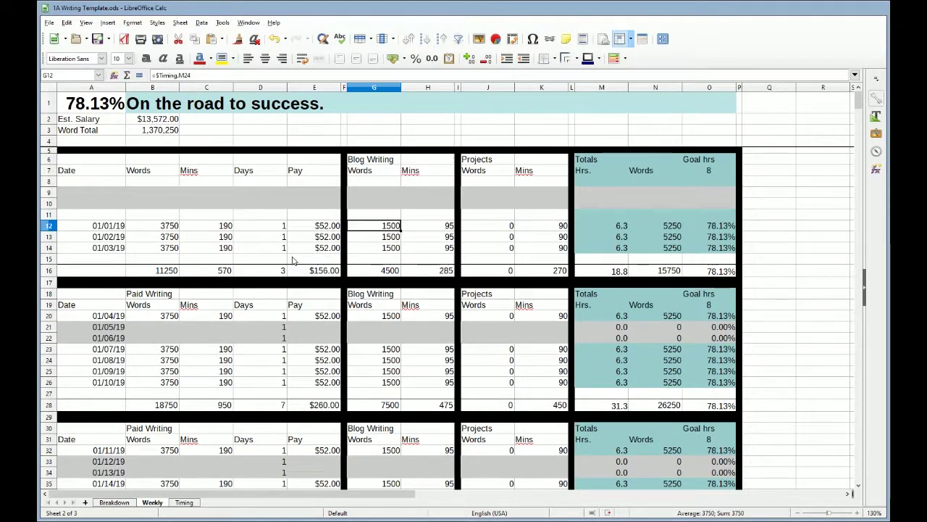
Overwrite the 01/01/19 blog figures with 1500 words and 95 minutes, and the project figures with 0 words and 90 minutes.
{"action": "type", "text": "1500"}
{"action": "key", "text": "Tab"}
{"action": "type", "text": "95"}
{"action": "key", "text": "Tab"}
{"action": "key", "text": "Tab"}
{"action": "type", "text": "0"}
{"action": "key", "text": "Tab"}
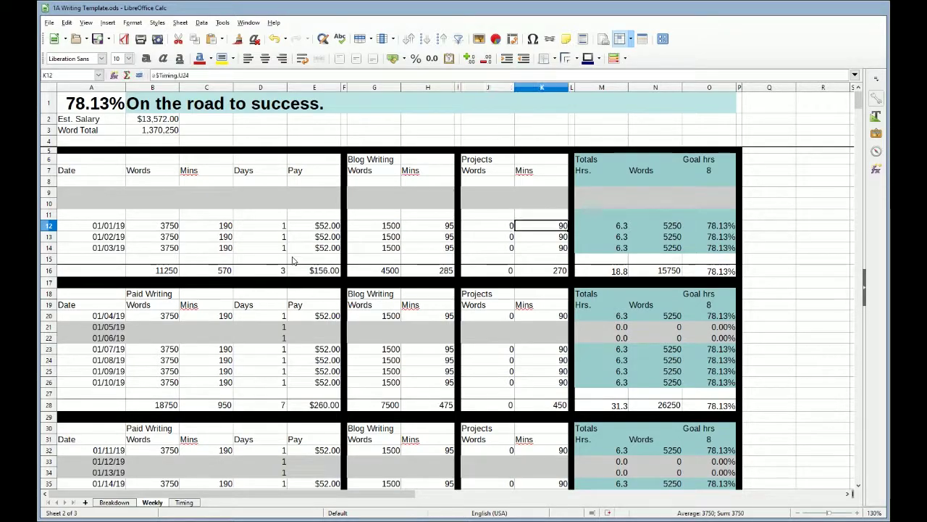
{"action": "type", "text": "90"}
{"action": "key", "text": "Return"}
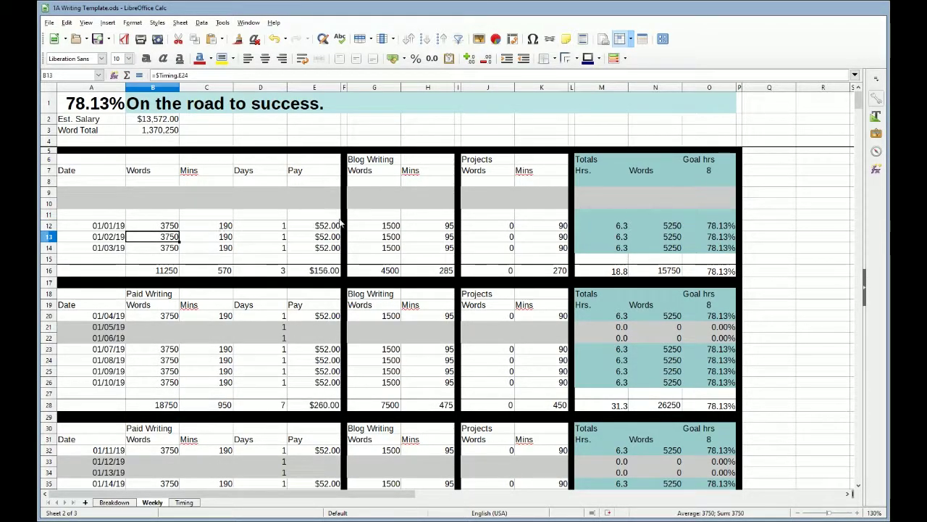
Clear the sample entries from the Paid for Writing, Blogging and Other Projects tables on the Timing sheet, and view the Weekly sheet.
{"action": "left_click", "coordinate": [184, 502]}
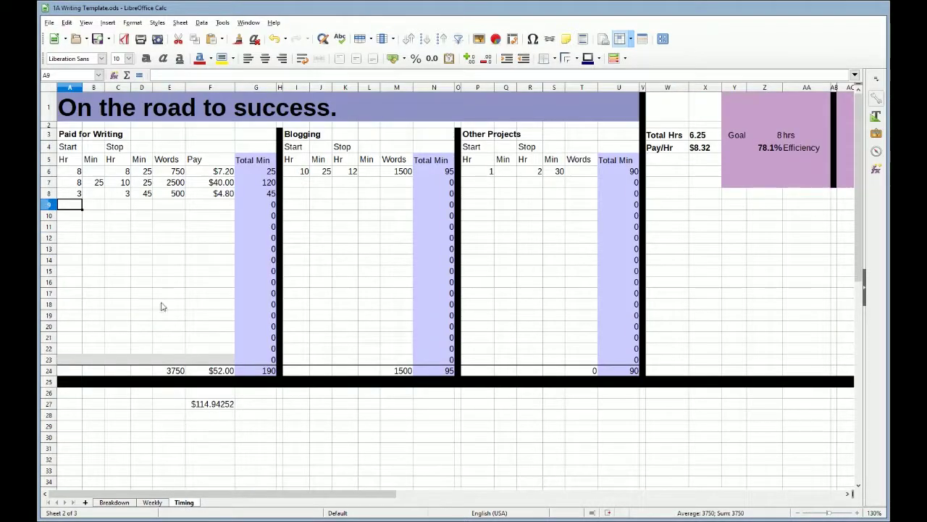
{"action": "left_click_drag", "start_coordinate": [72, 172], "coordinate": [207, 214]}
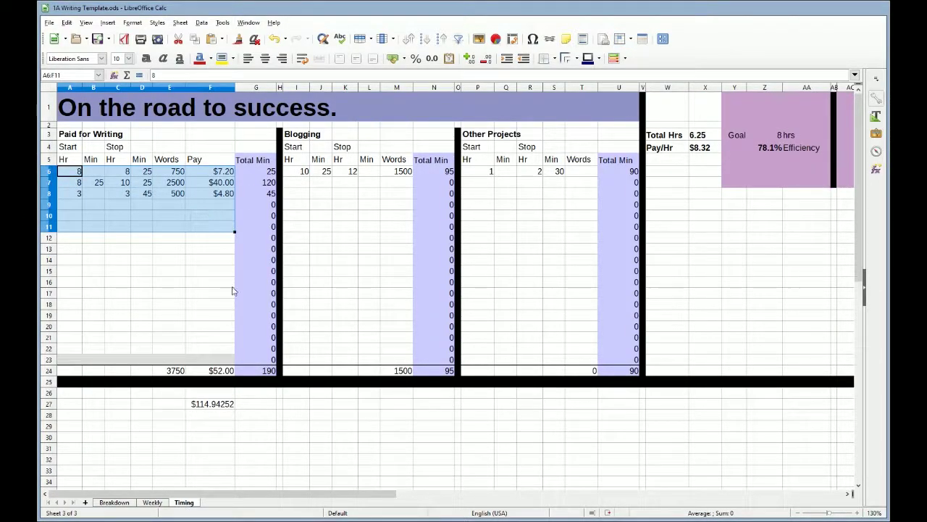
{"action": "key", "text": "Delete"}
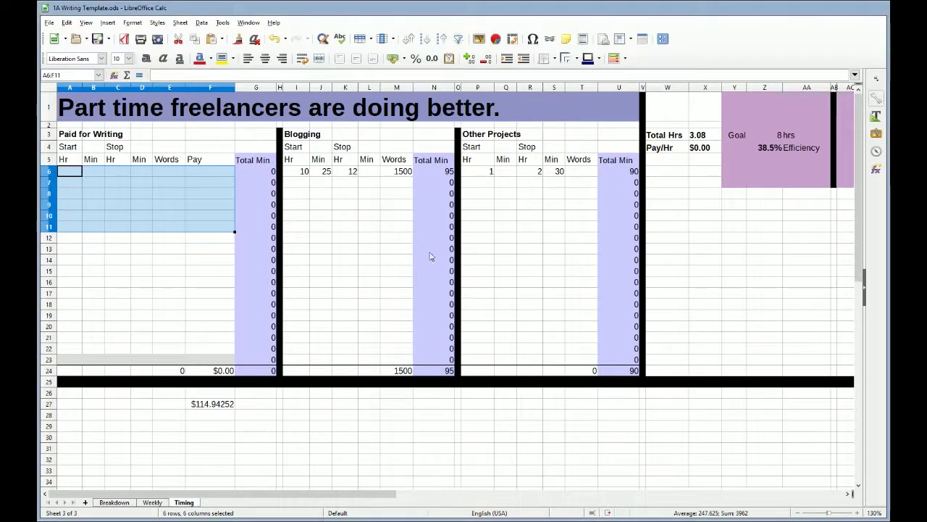
{"action": "left_click_drag", "start_coordinate": [297, 171], "coordinate": [406, 182]}
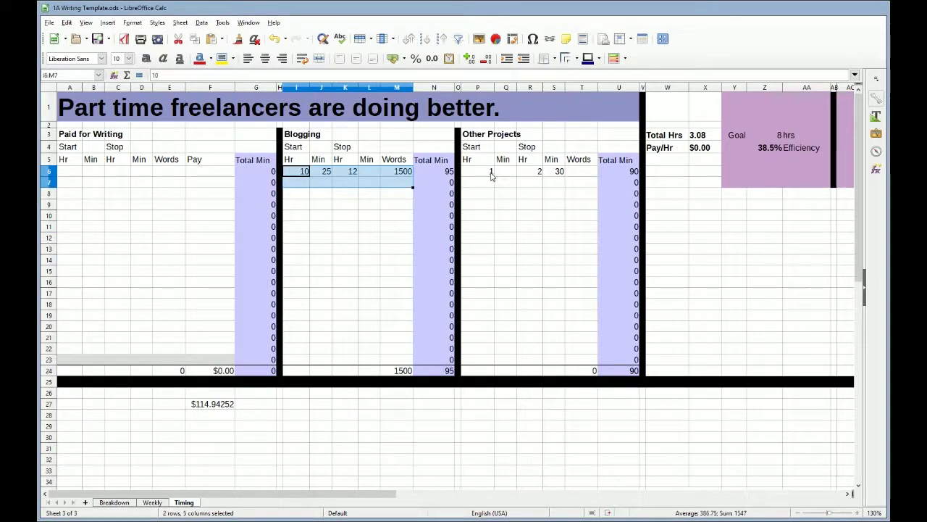
{"action": "left_click_drag", "start_coordinate": [491, 176], "coordinate": [544, 194]}
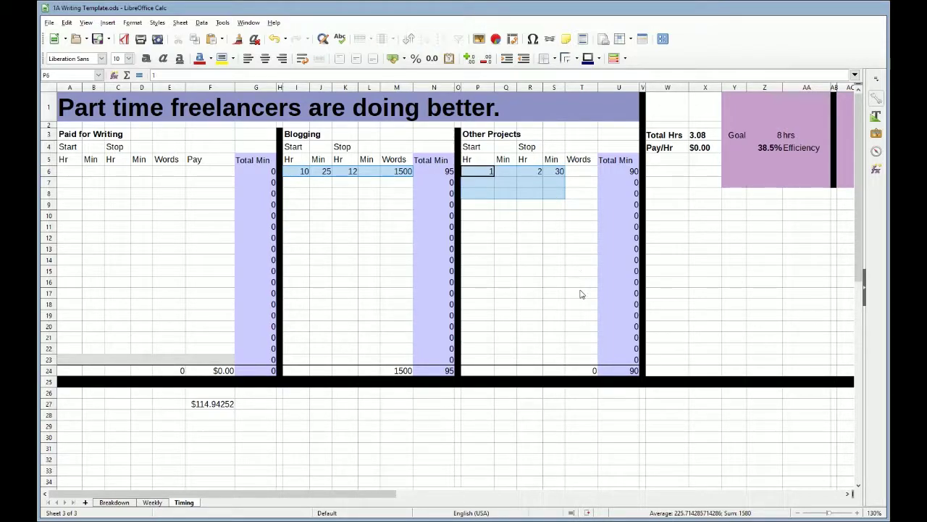
{"action": "key", "text": "Delete"}
{"action": "left_click", "coordinate": [140, 238]}
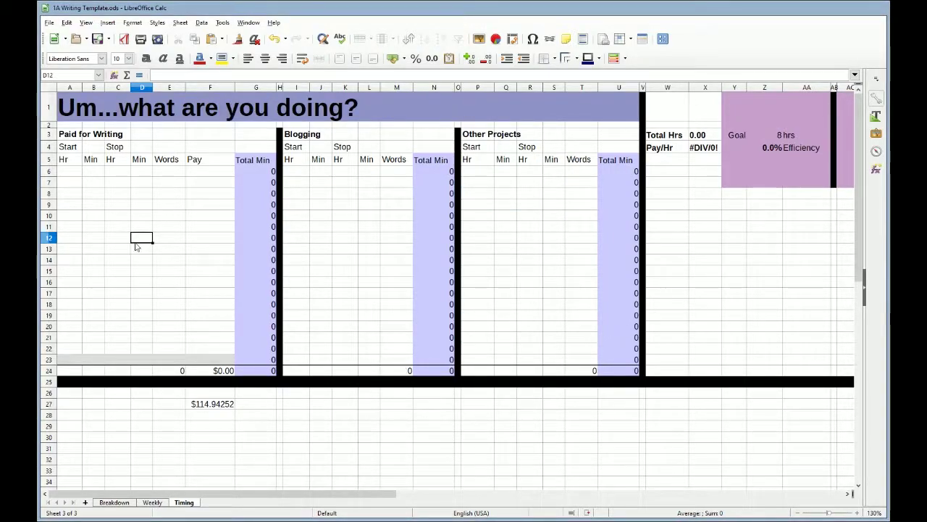
{"action": "left_click", "coordinate": [73, 174]}
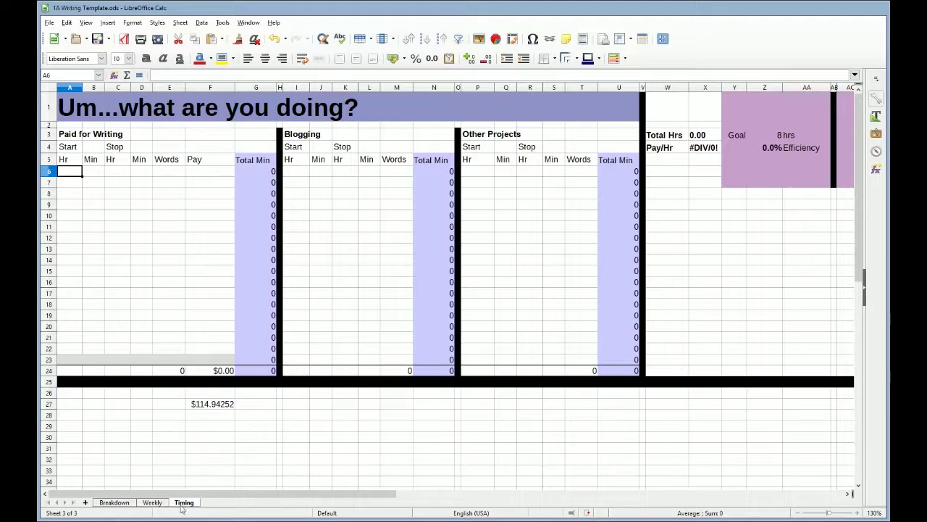
{"action": "left_click", "coordinate": [152, 502]}
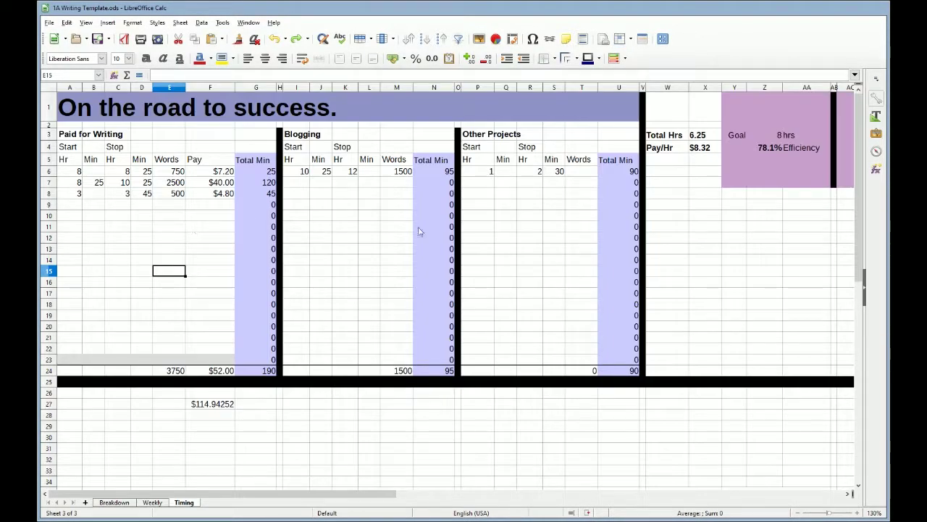
Examine the Est. Salary and Word Total formulas on the Weekly sheet along with the daily pay figures that follow.
{"action": "left_click", "coordinate": [152, 502]}
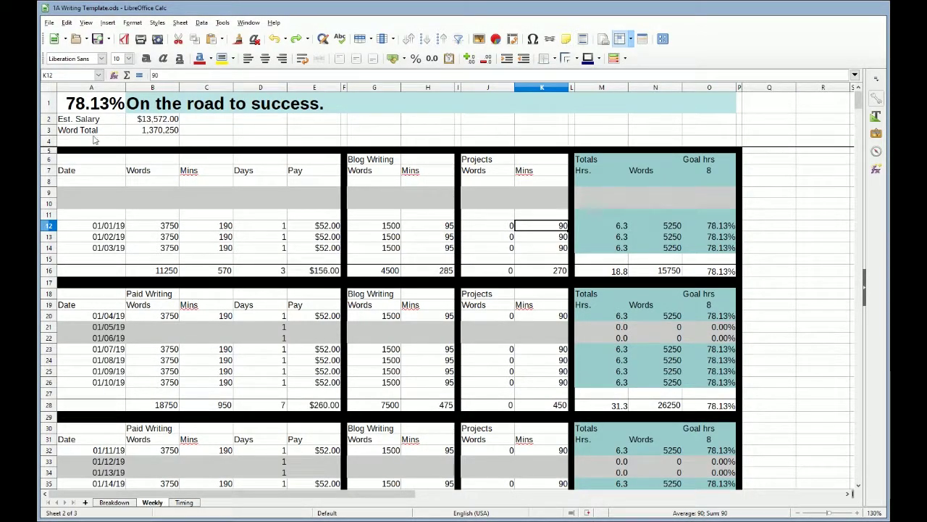
{"action": "left_click", "coordinate": [156, 122]}
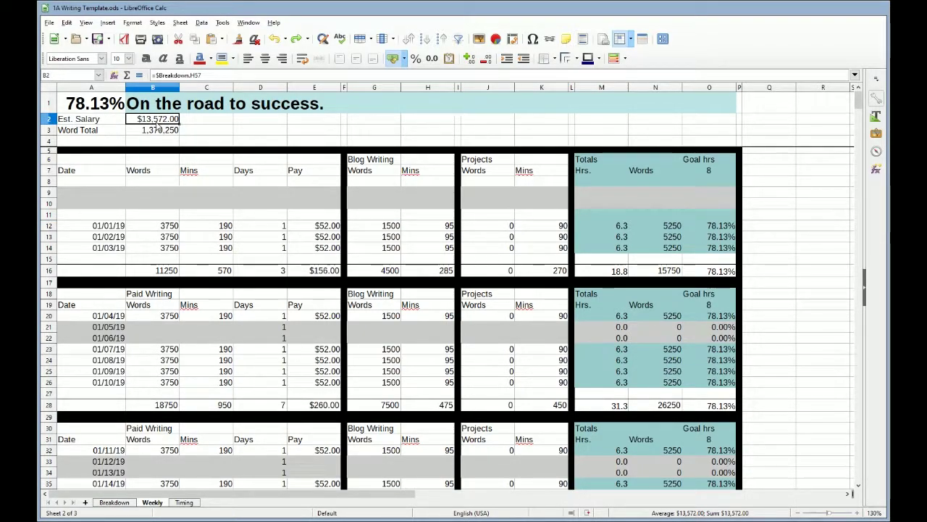
{"action": "left_click", "coordinate": [318, 226]}
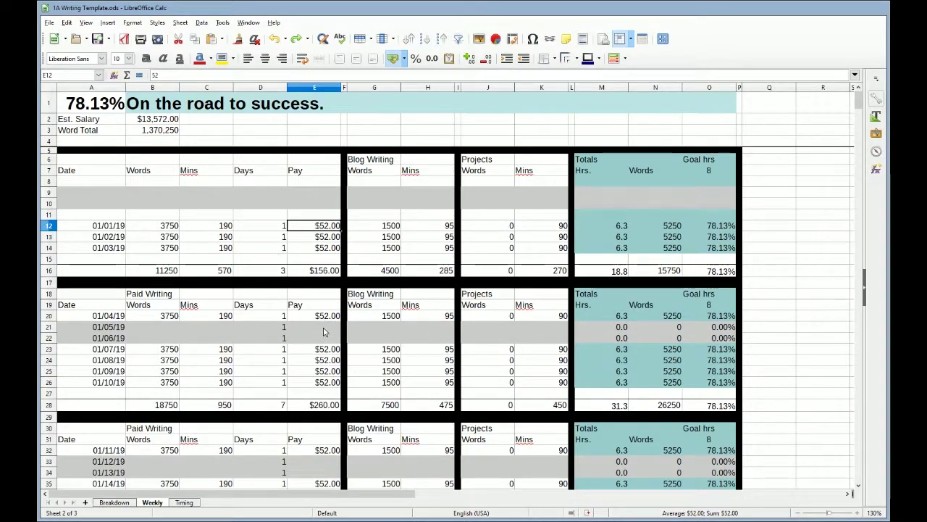
{"action": "scroll", "coordinate": [323, 349], "scroll_direction": "down", "scroll_amount": 20}
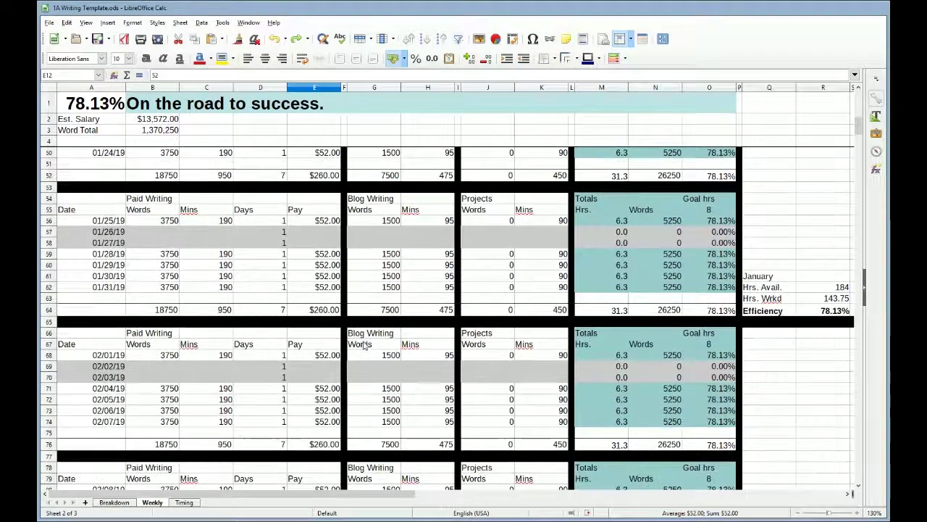
{"action": "scroll", "coordinate": [364, 345], "scroll_direction": "up", "scroll_amount": 20}
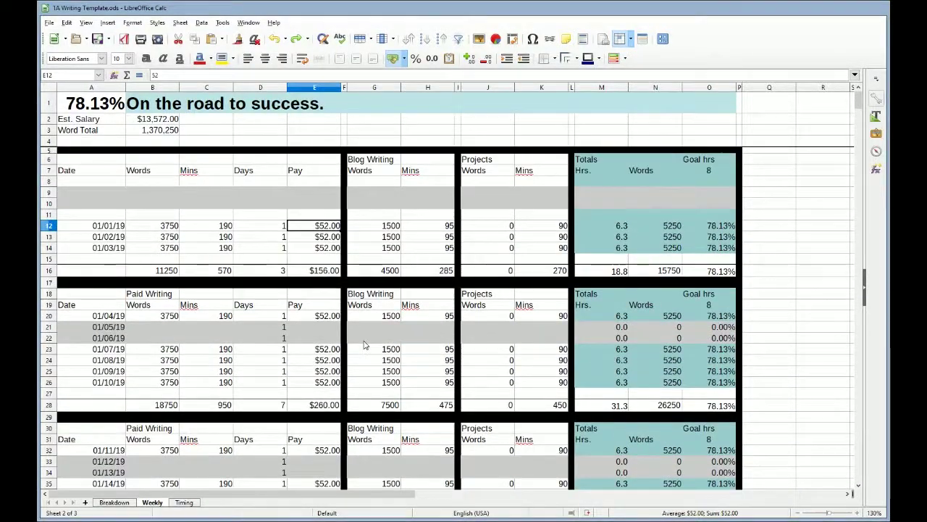
{"action": "left_click", "coordinate": [153, 130]}
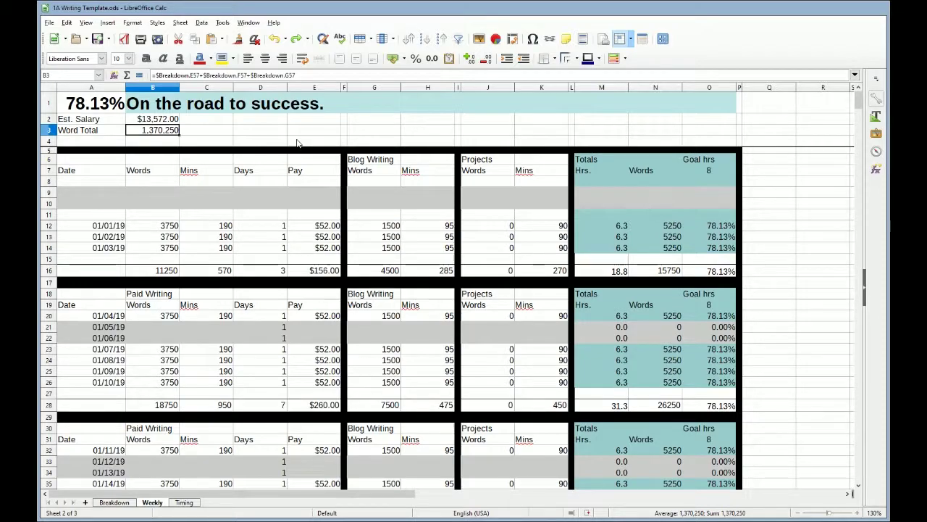
Inspect the date and paid word cells for the first January days on the Weekly sheet.
{"action": "left_click", "coordinate": [109, 225]}
{"action": "left_click", "coordinate": [165, 234]}
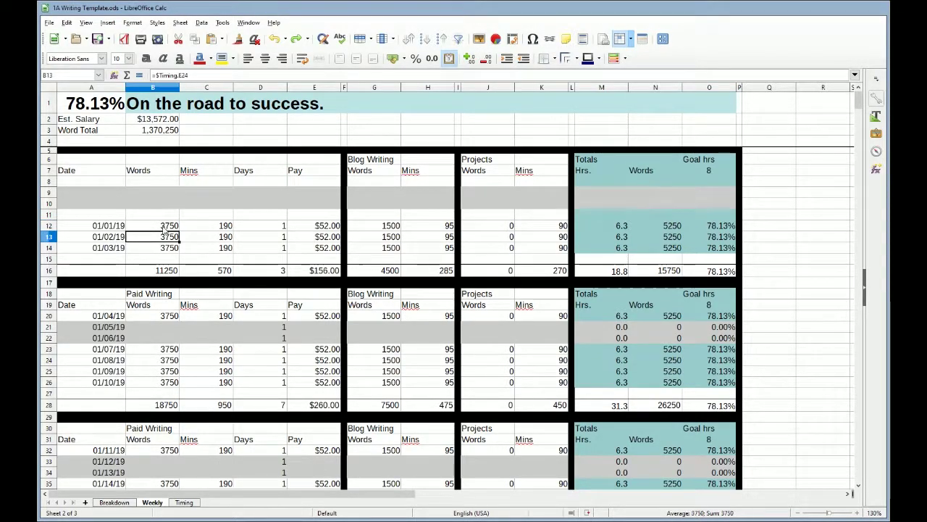
{"action": "left_click", "coordinate": [165, 228]}
{"action": "left_click", "coordinate": [167, 239]}
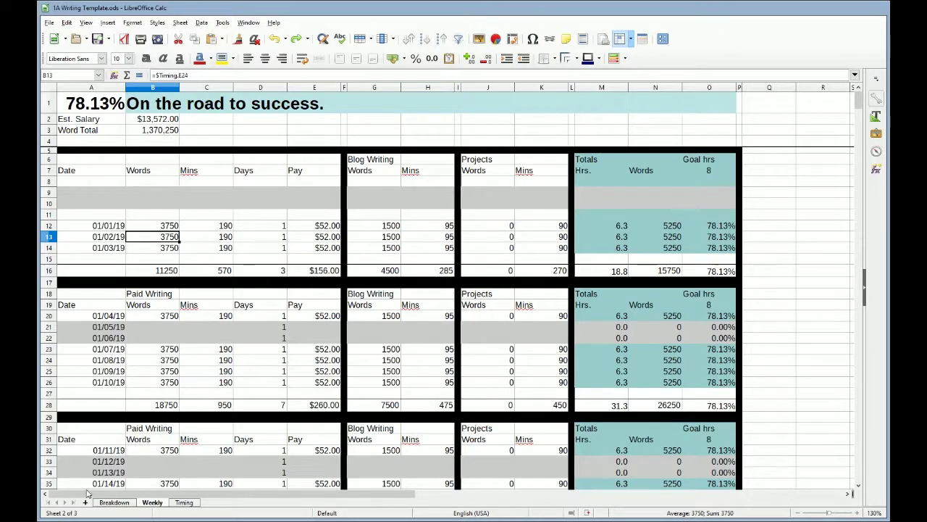
{"action": "left_click", "coordinate": [103, 184]}
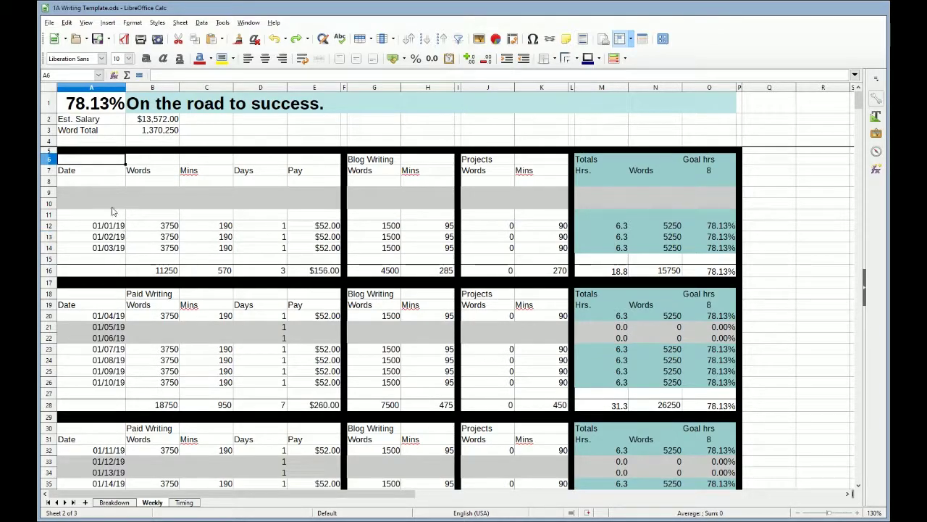
{"action": "left_click", "coordinate": [107, 248]}
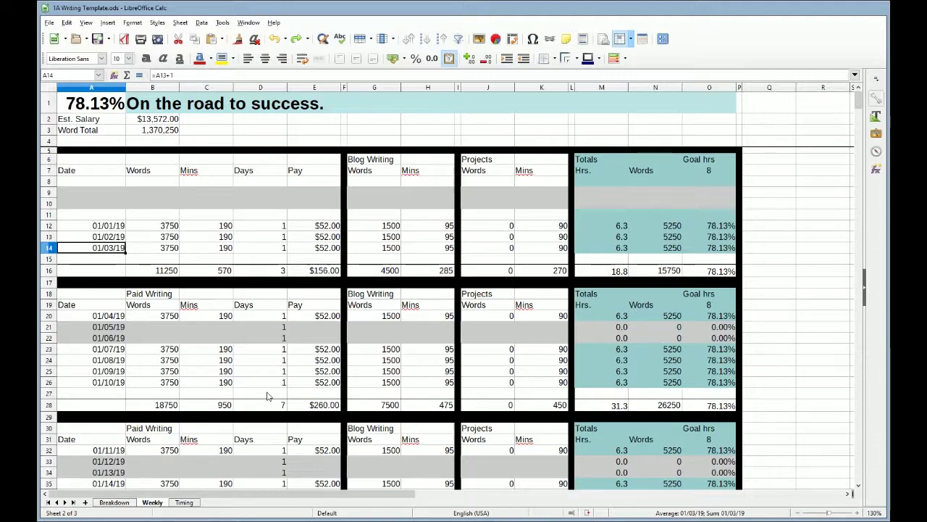
{"action": "left_click", "coordinate": [100, 189]}
{"action": "left_click", "coordinate": [119, 250]}
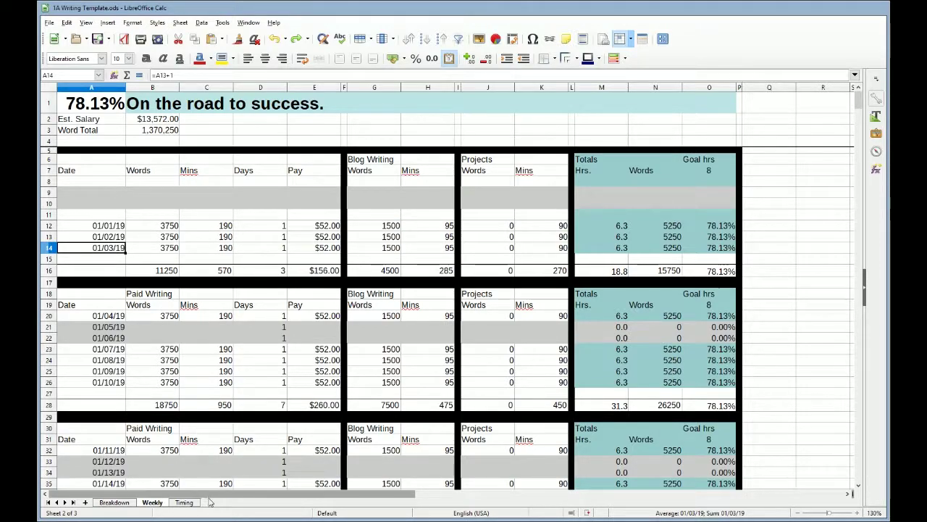
Inspect the Min and Max Min formulas for the first week ending date on the Breakdown sheet.
{"action": "left_click", "coordinate": [114, 502]}
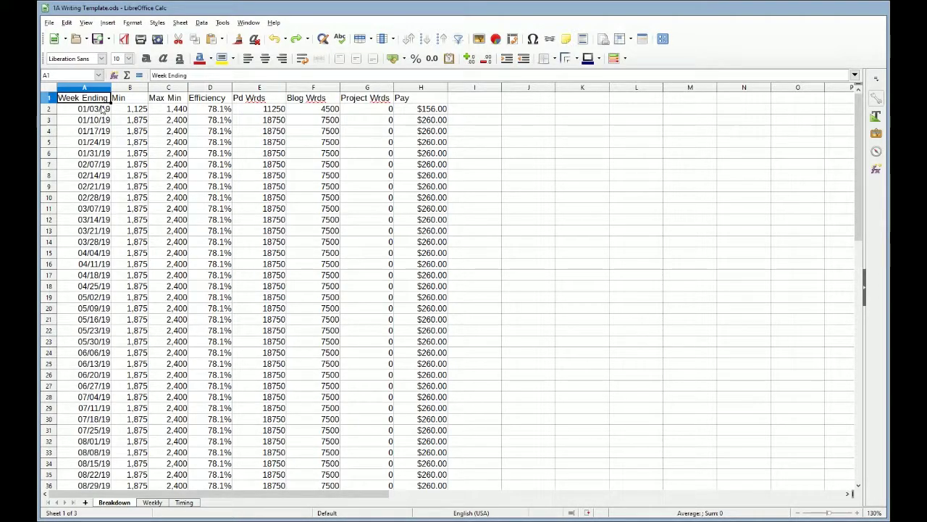
{"action": "left_click", "coordinate": [134, 111]}
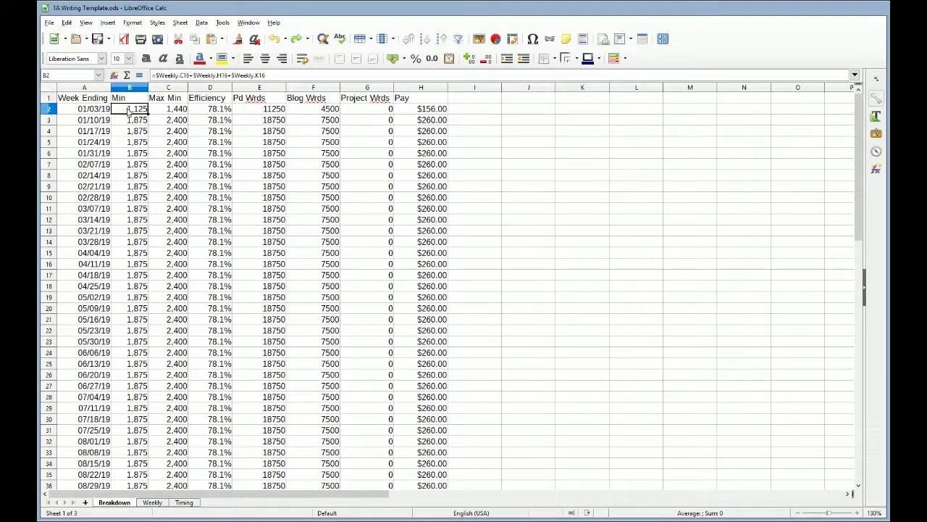
{"action": "left_click", "coordinate": [169, 112]}
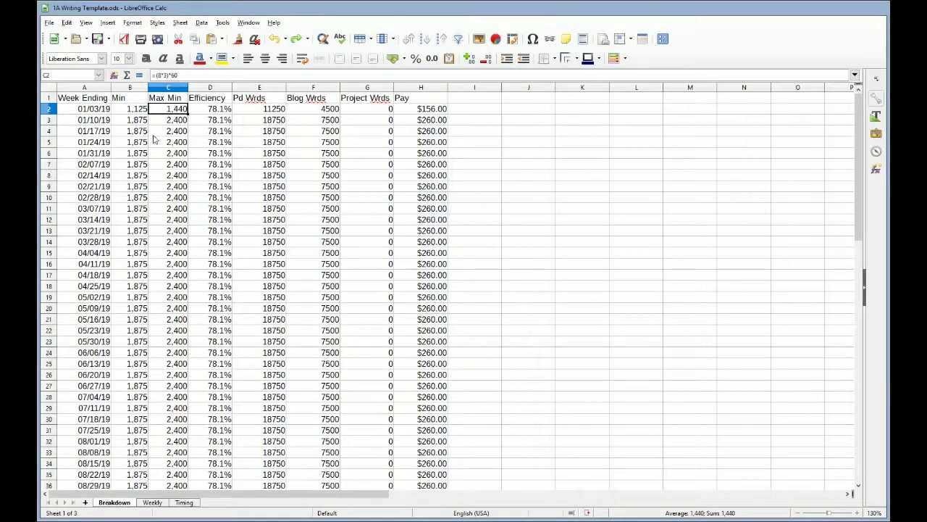
Inspect the Efficiency, paid words, blog words and Pay columns for the first week ending date on the Breakdown sheet.
{"action": "left_click", "coordinate": [213, 111]}
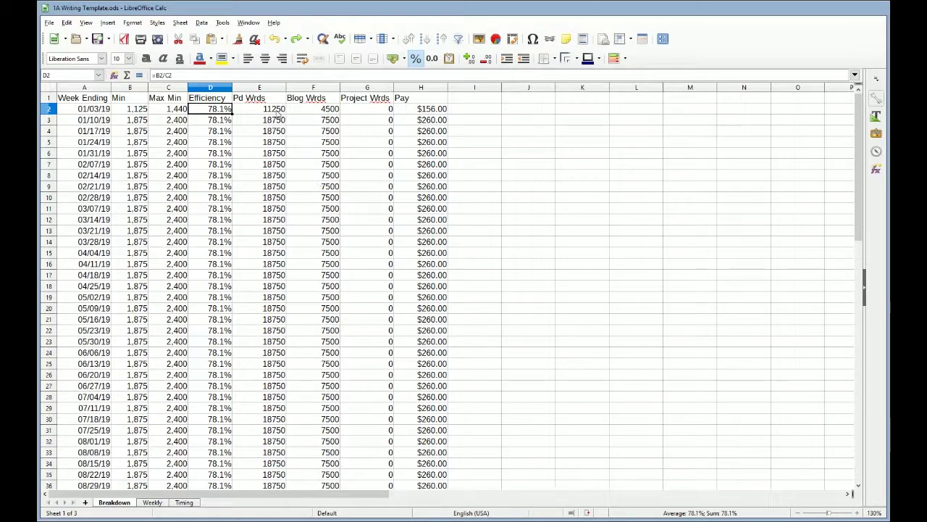
{"action": "key", "text": "Right"}
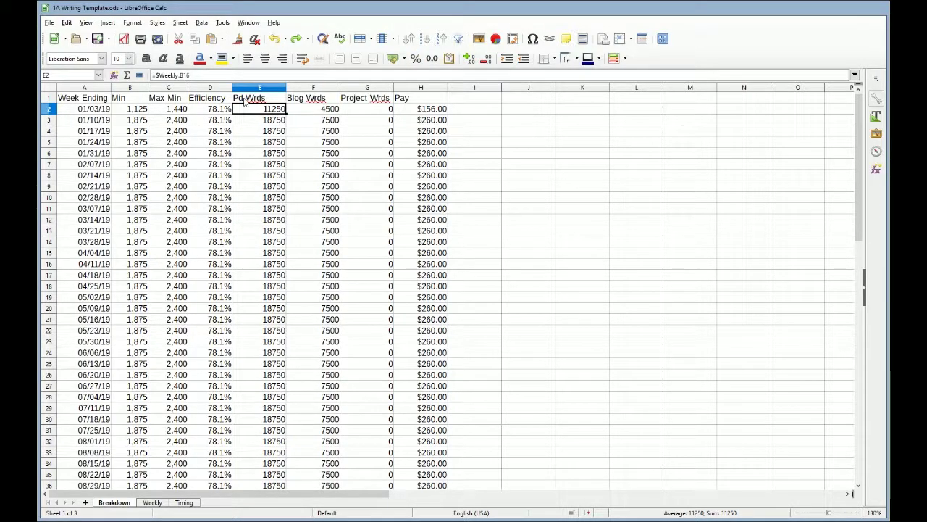
{"action": "key", "text": "Up"}
{"action": "left_click", "coordinate": [315, 101]}
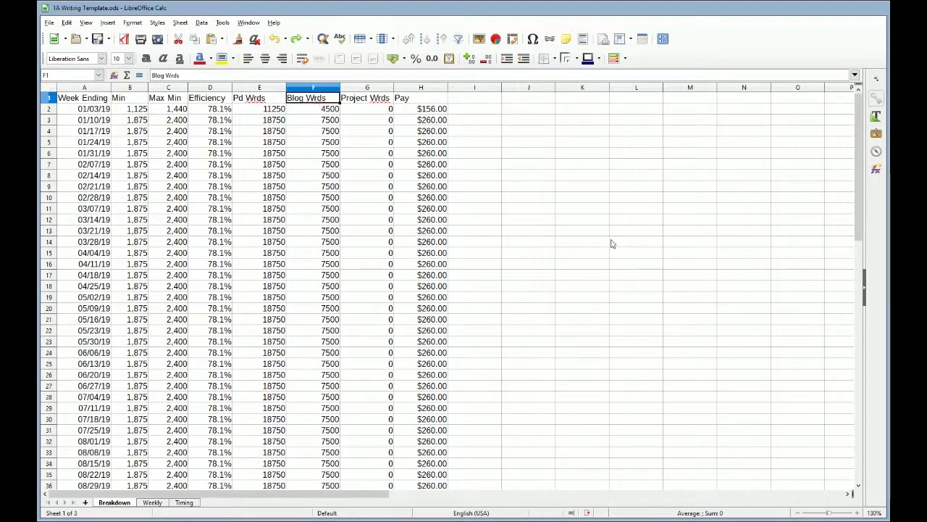
{"action": "left_click", "coordinate": [424, 109]}
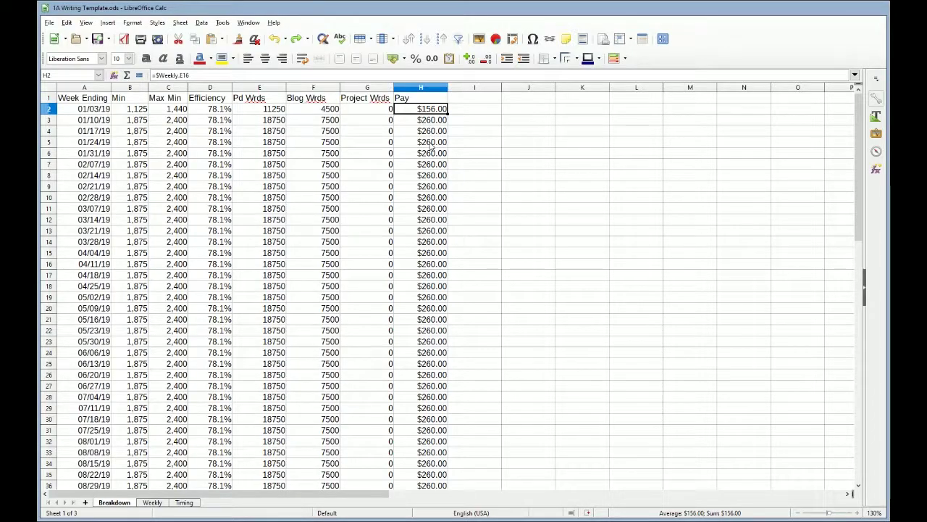
{"action": "scroll", "coordinate": [454, 375], "scroll_direction": "down", "scroll_amount": 8}
{"action": "scroll", "coordinate": [454, 374], "scroll_direction": "up", "scroll_amount": 8}
Inspect the estimated 2019 salary, efficiency, work-week hours and total words formulas on the Breakdown sheet, and return to the Timing sheet.
{"action": "left_click_drag", "start_coordinate": [247, 496], "coordinate": [413, 500]}
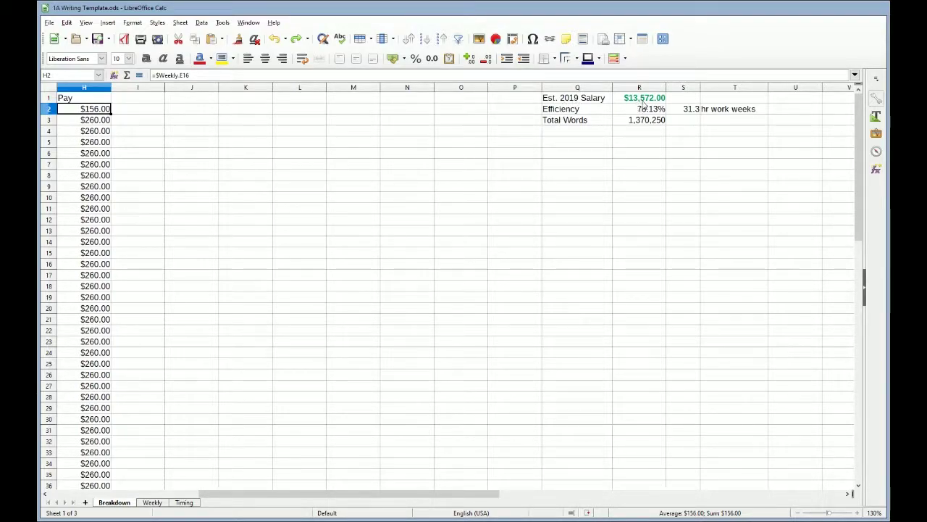
{"action": "left_click", "coordinate": [639, 98]}
{"action": "key", "text": "Down"}
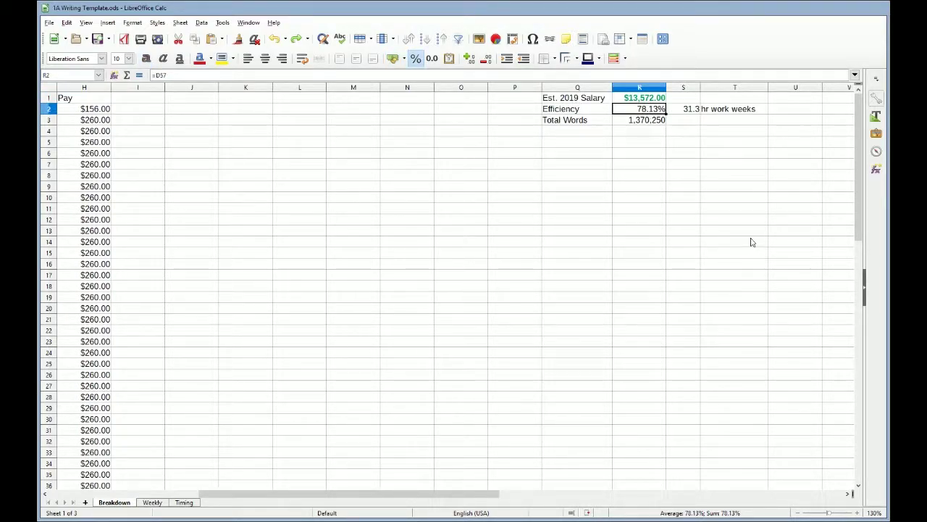
{"action": "key", "text": "Right"}
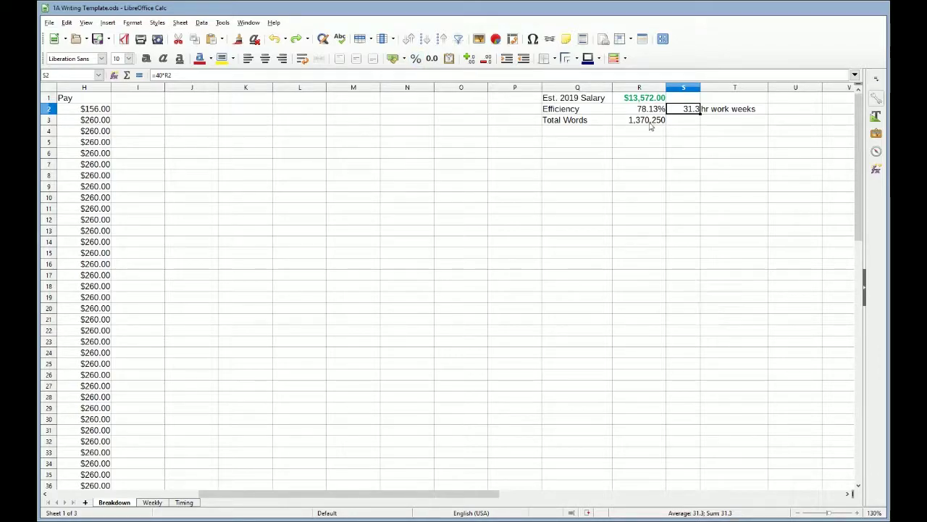
{"action": "left_click", "coordinate": [650, 125]}
{"action": "scroll", "coordinate": [319, 507], "scroll_direction": "left", "scroll_amount": 3}
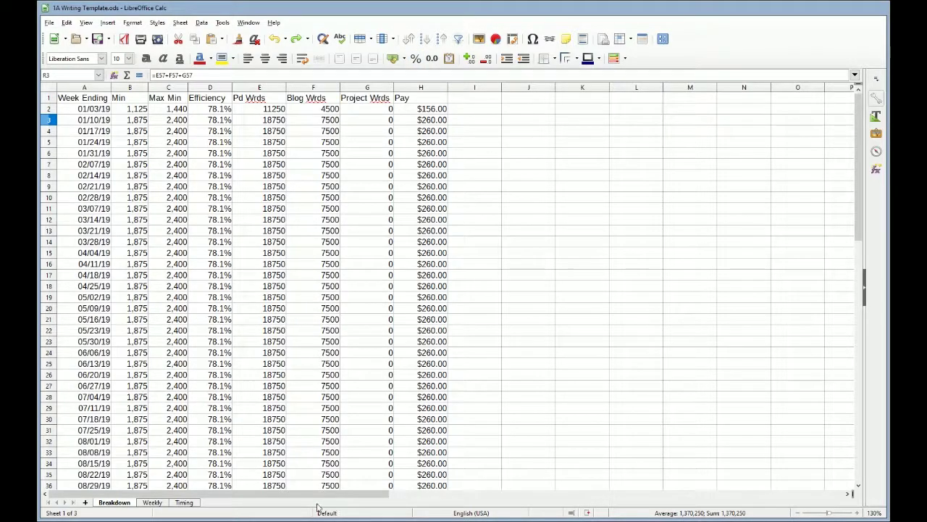
{"action": "left_click", "coordinate": [185, 503]}
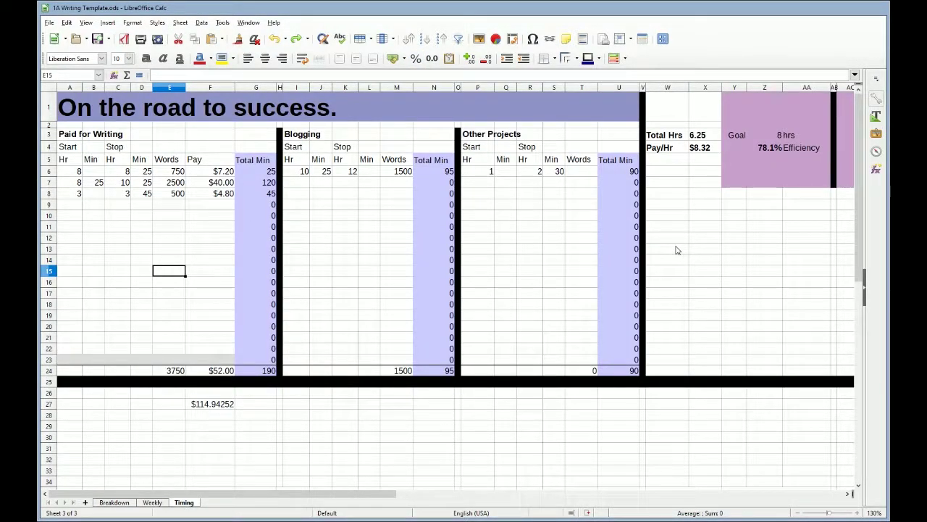